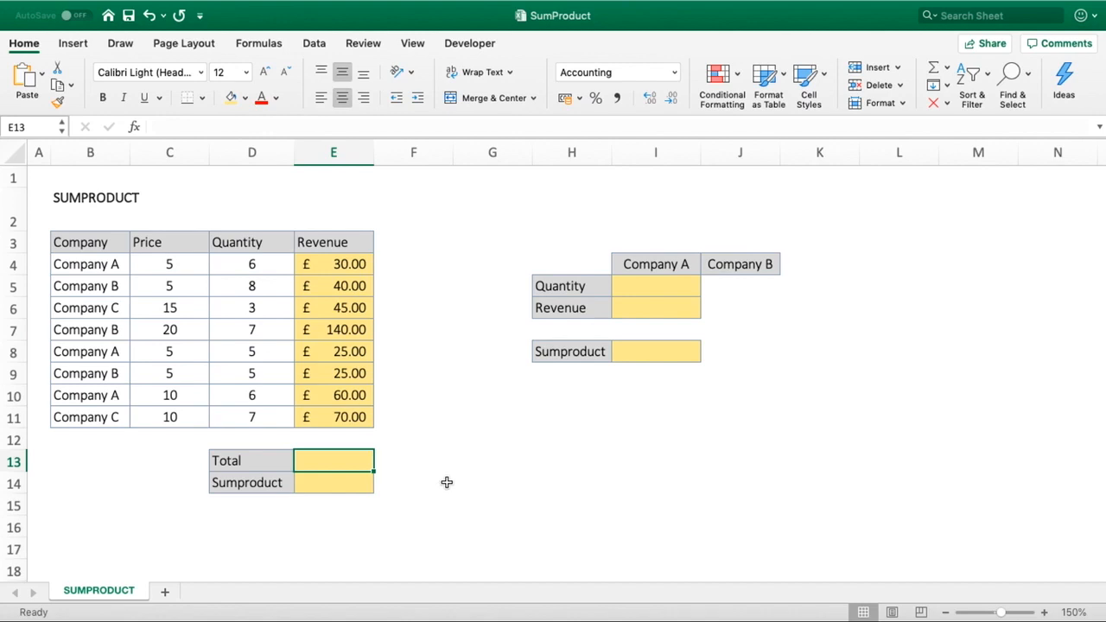
left_click(334, 480)
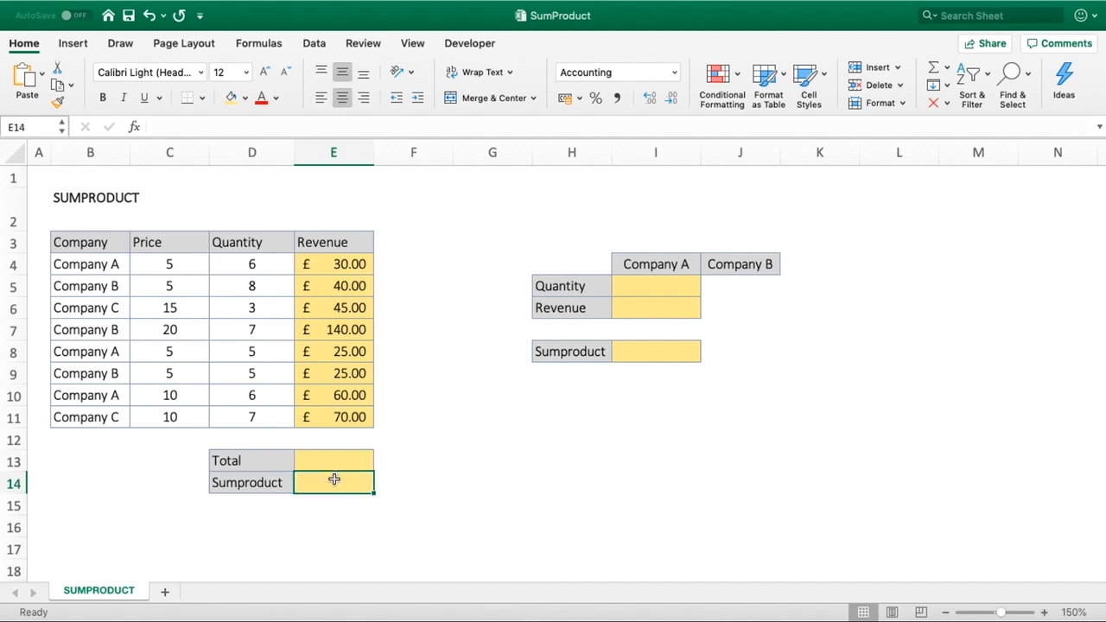
type("=SUMPRODU")
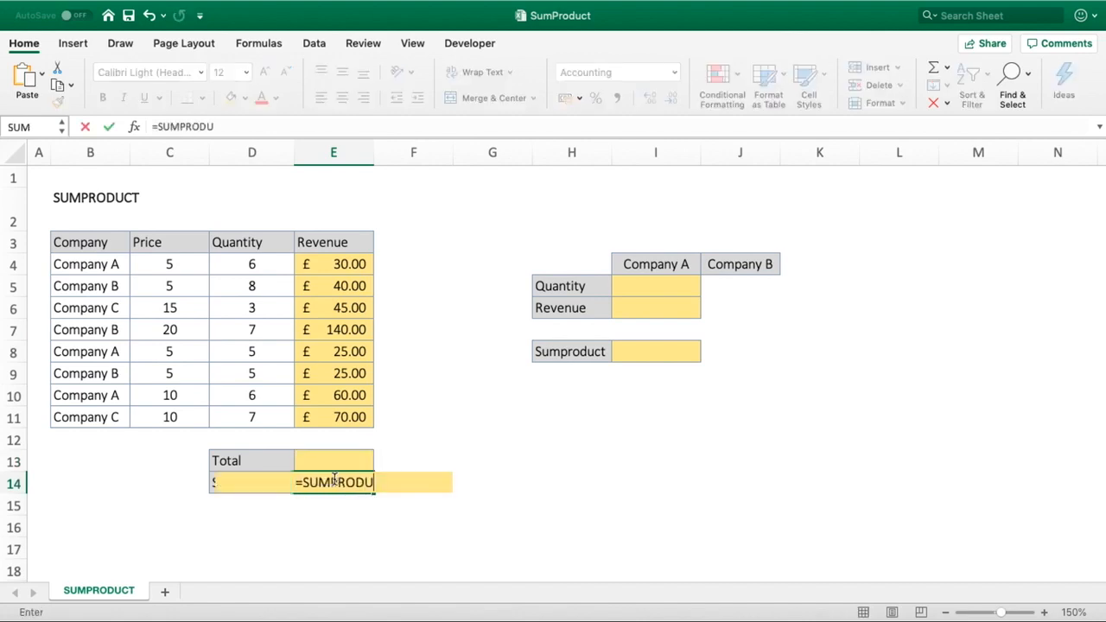
type("CT(")
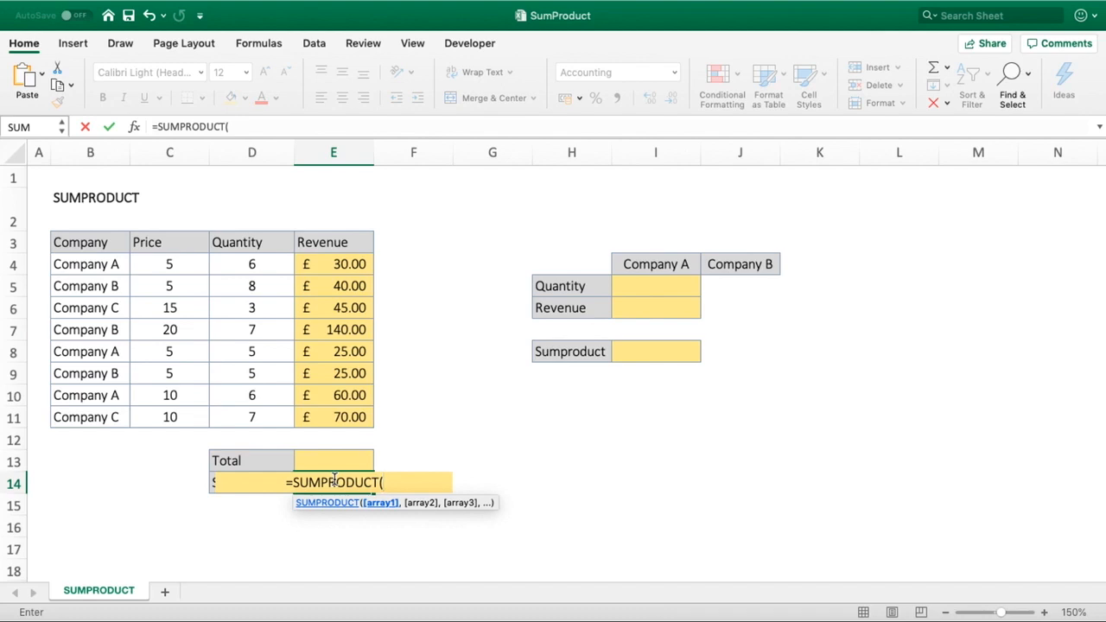
key("Escape")
left_click(634, 355)
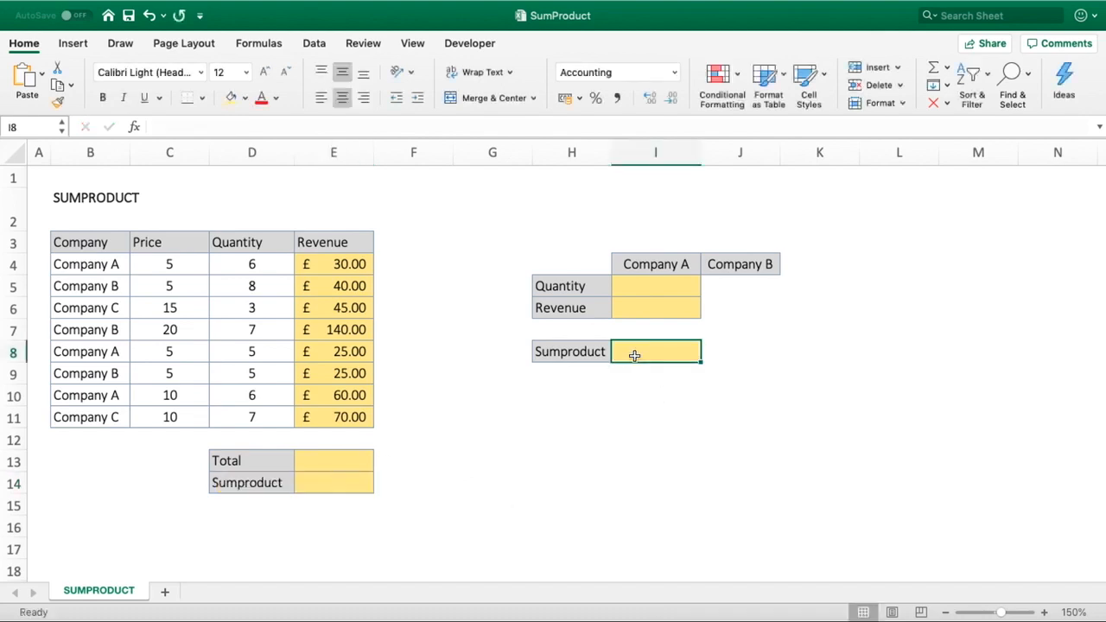
Step: Enter =SUMPRODUCT(C4:C11*D4:D11) in E14 to multiply price by quantity and sum the results
left_click(295, 480)
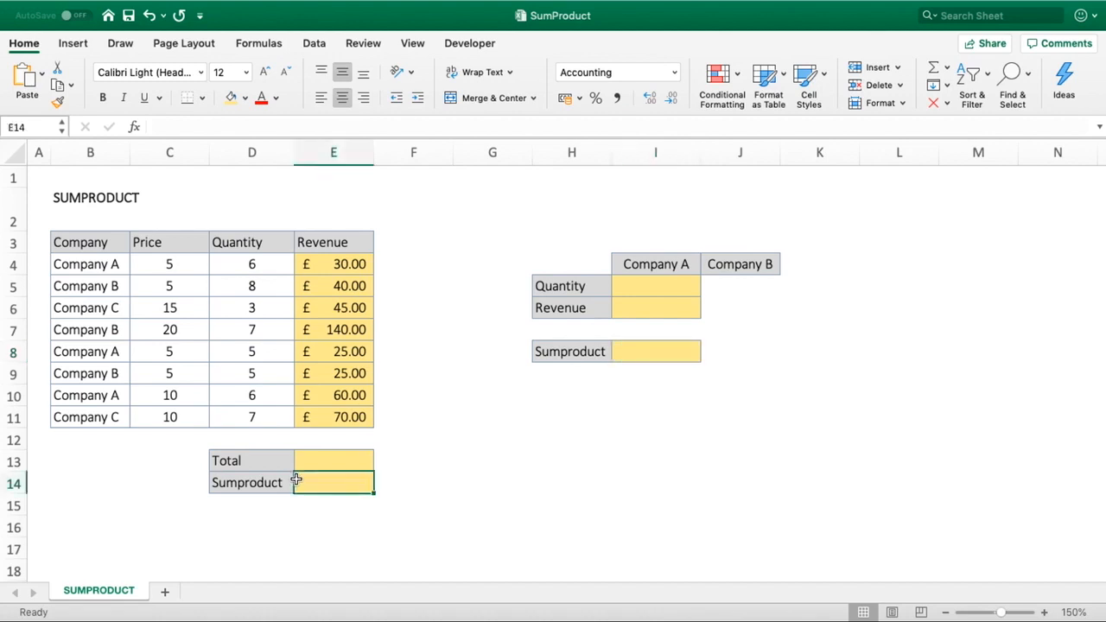
type("=SU")
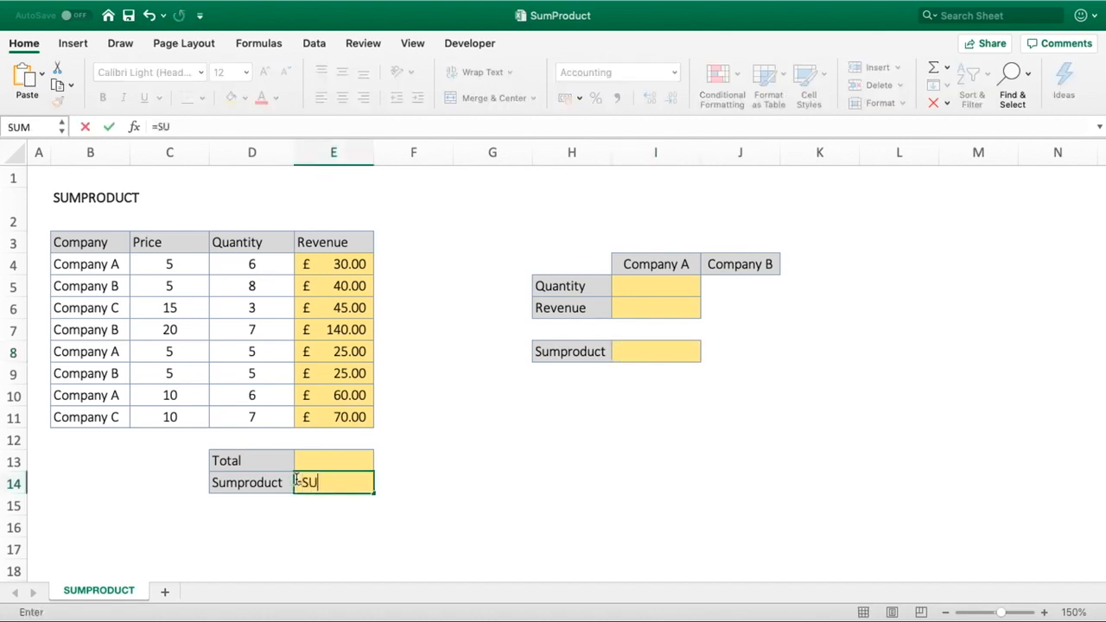
type("MPRODUCT(")
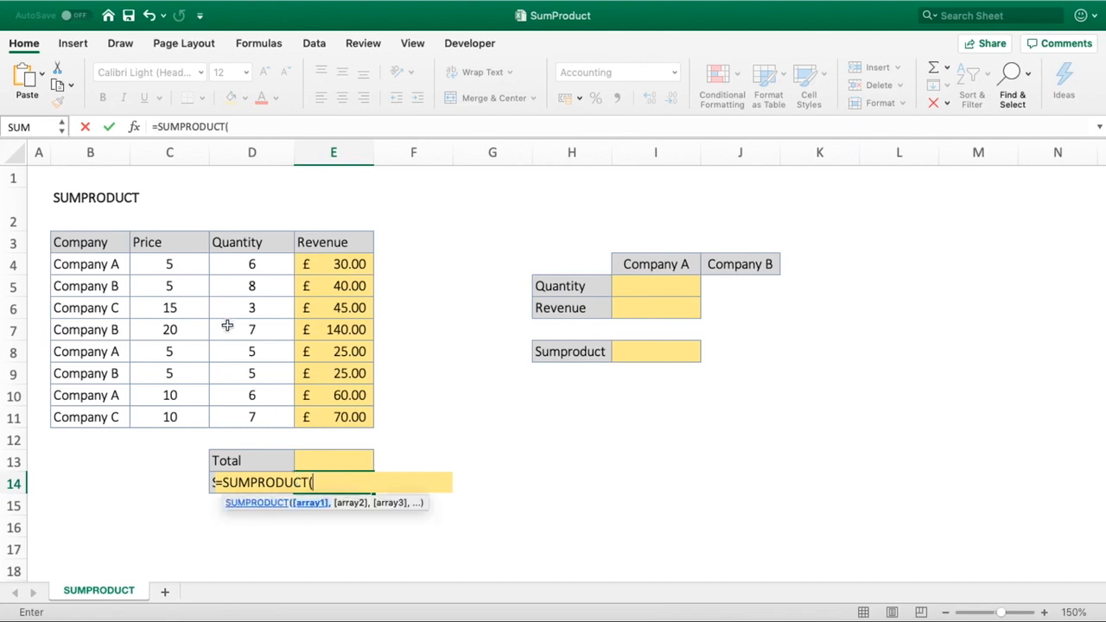
left_click(189, 266)
left_click_drag(189, 266, 174, 416)
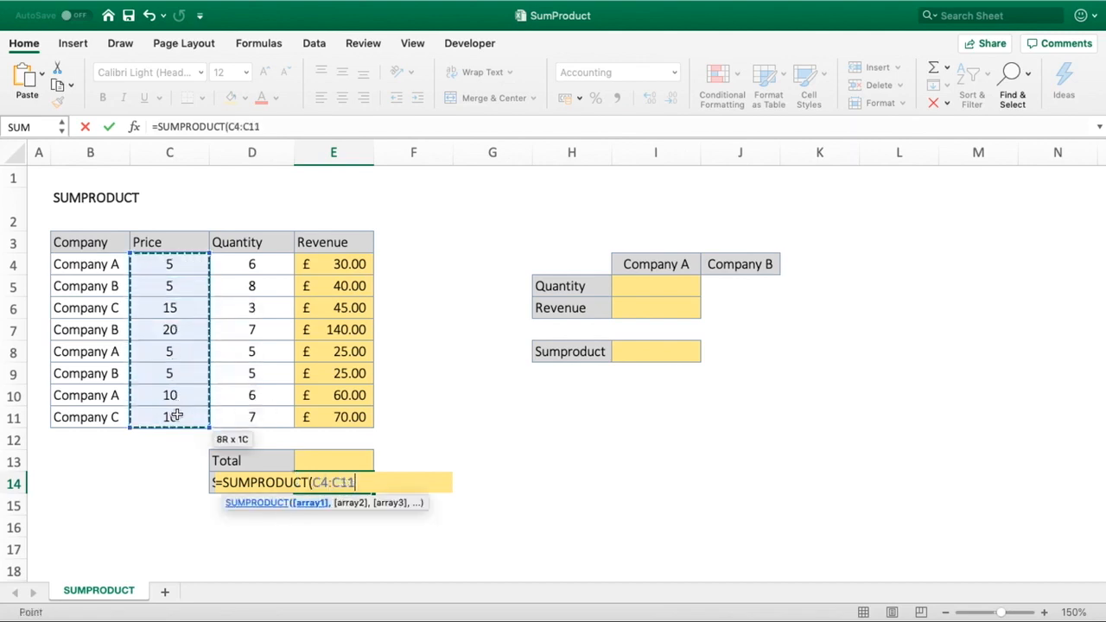
type("*")
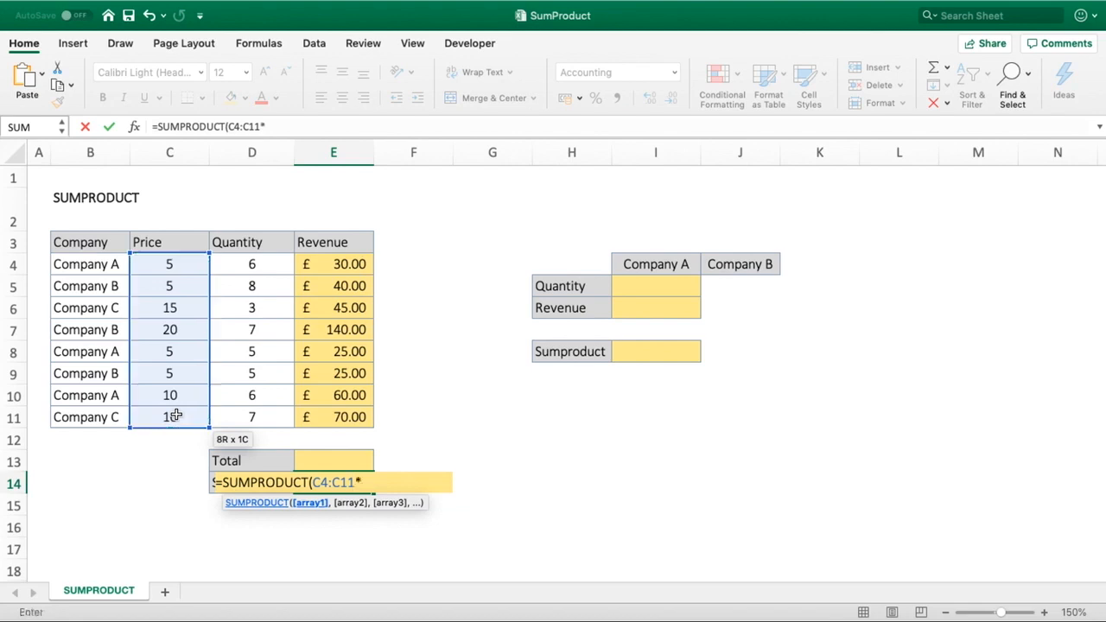
left_click_drag(249, 275, 249, 413)
type(")")
key("Return")
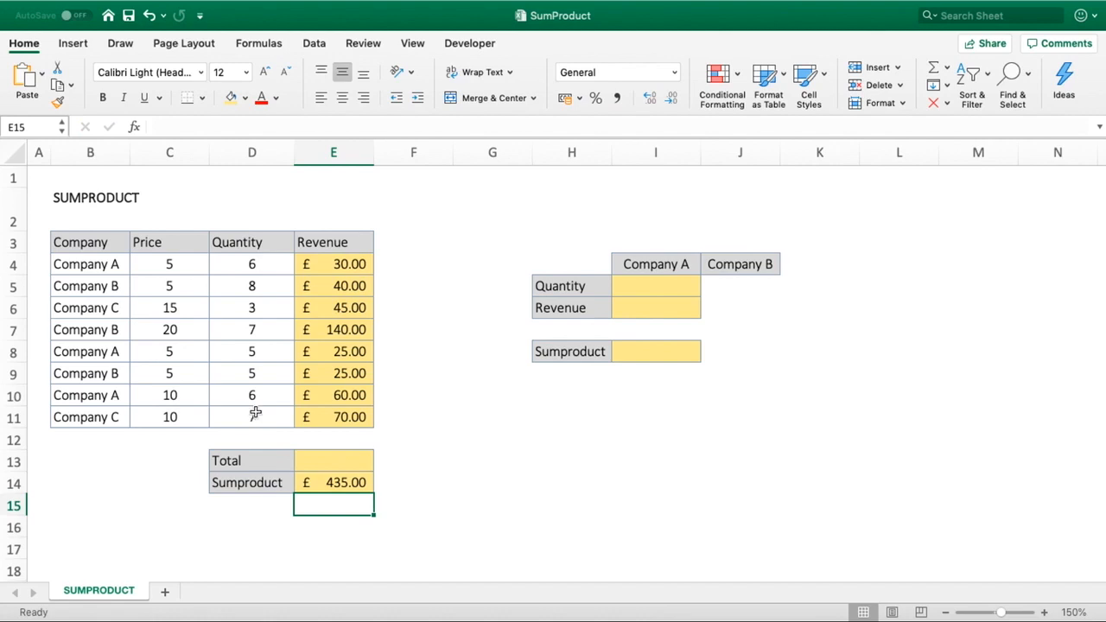
Step: Total the Revenue column in E13 with =SUM(E4:E11)
left_click_drag(336, 285, 339, 356)
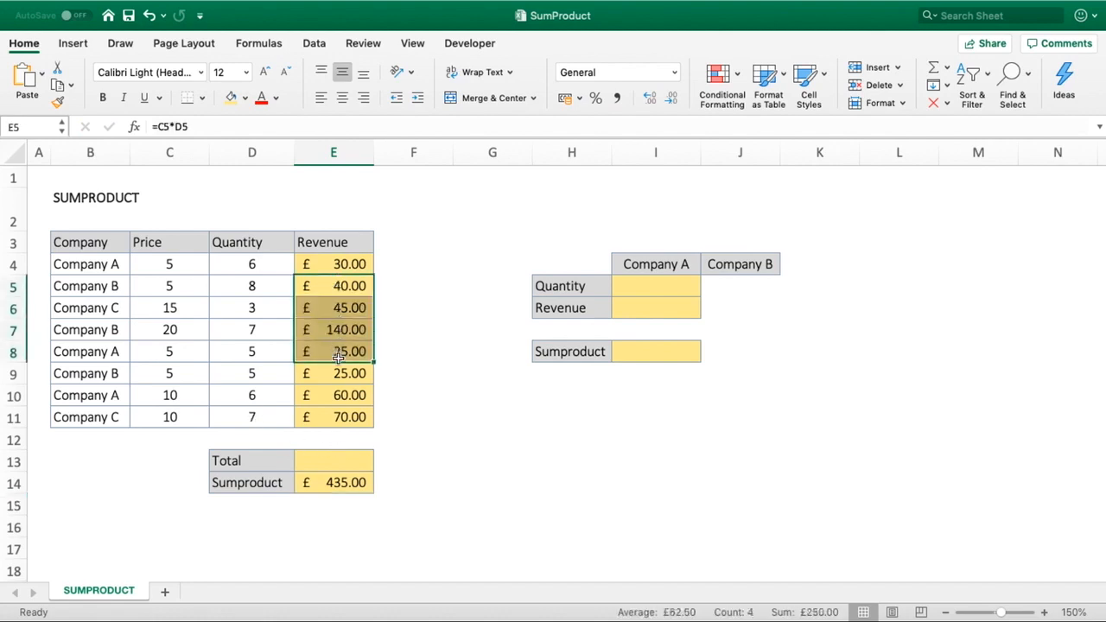
left_click(342, 309)
left_click(330, 458)
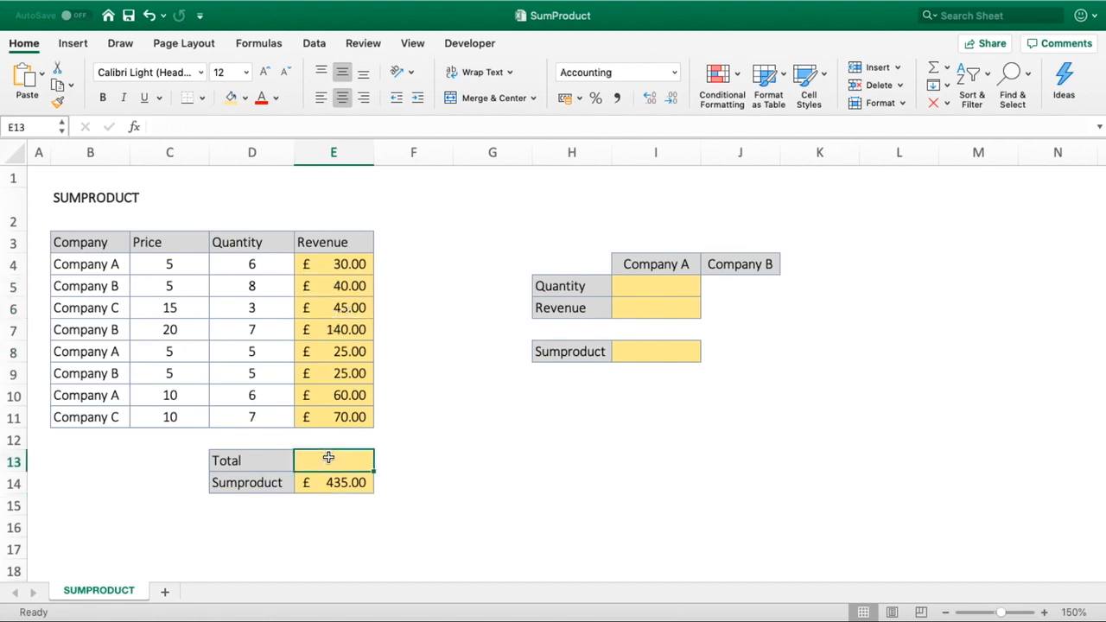
type("=SUM(")
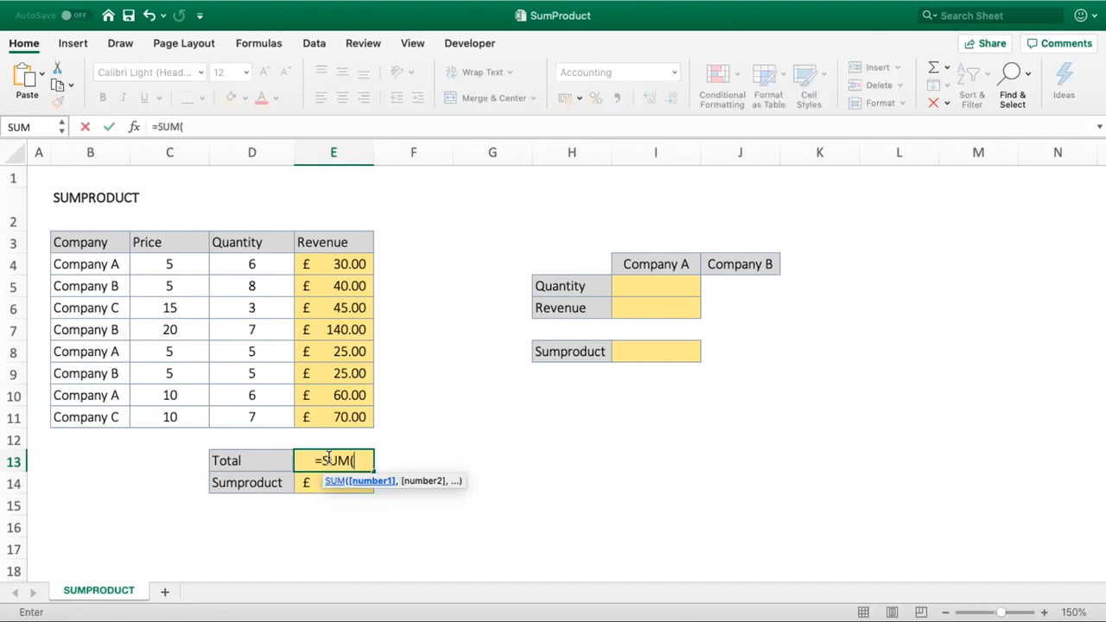
left_click_drag(350, 417, 351, 261)
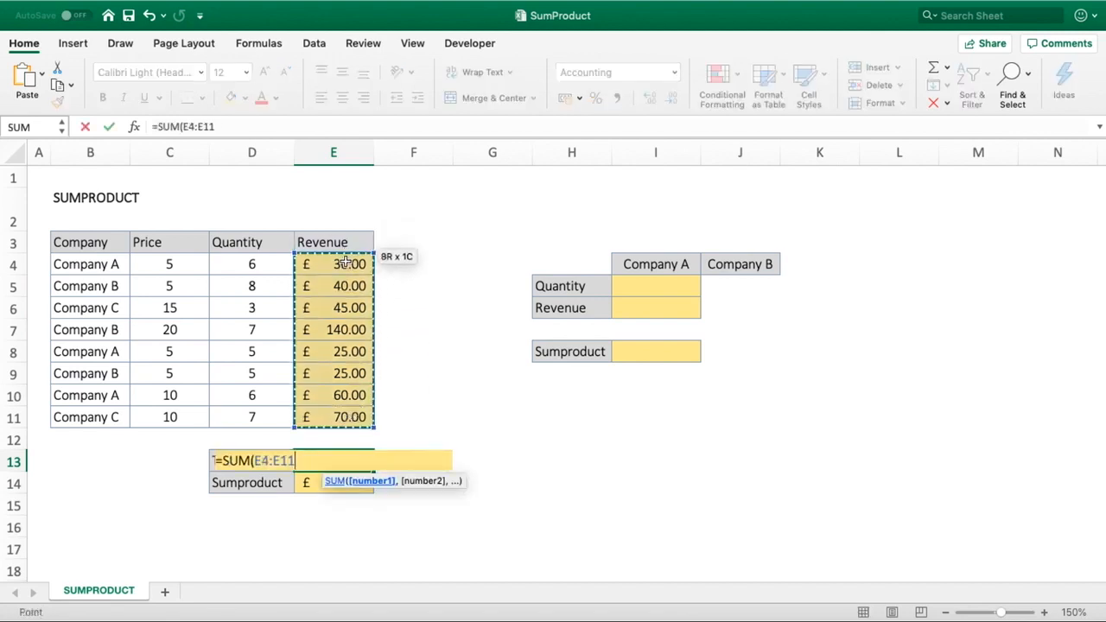
key("Return")
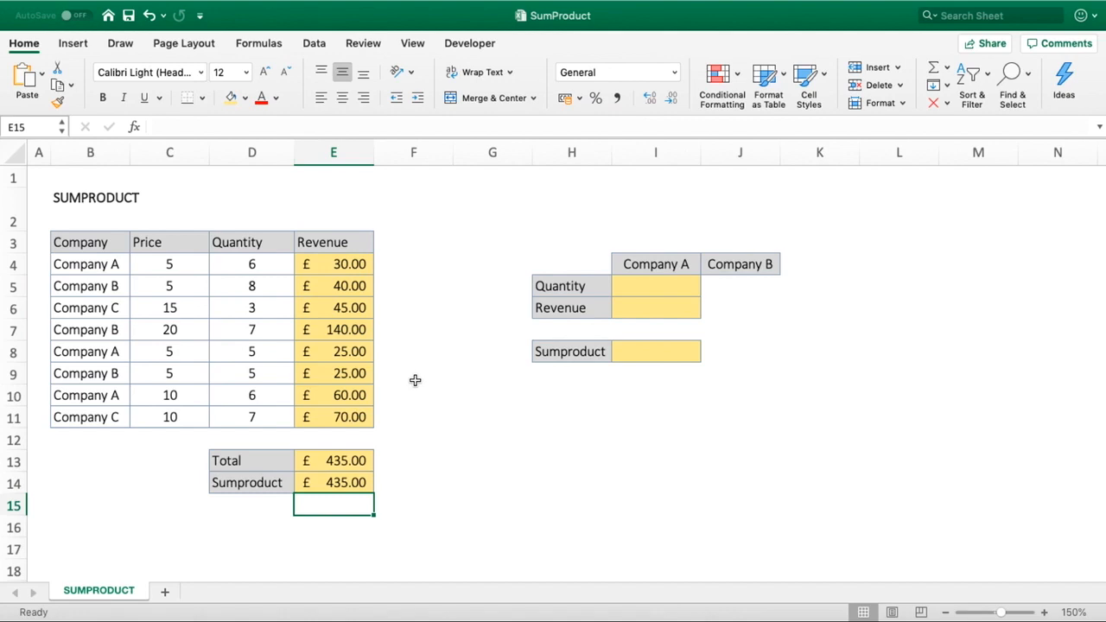
Step: Compare the Total and Sumproduct formulas in E13 and E14 with the row formulas in the Revenue column
left_click(325, 481)
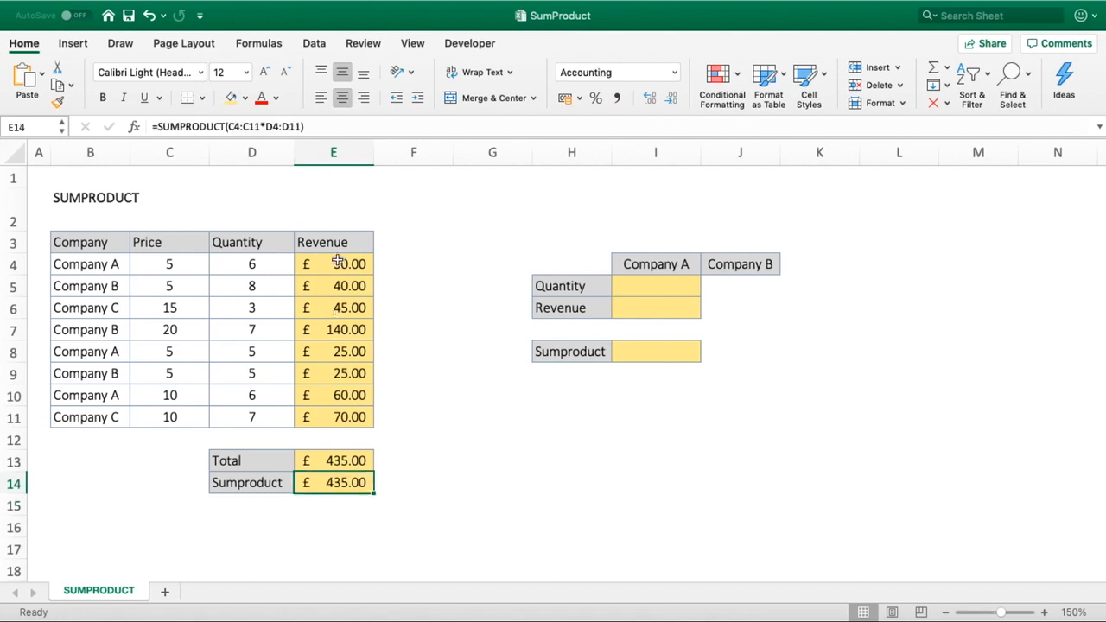
left_click_drag(339, 262, 339, 413)
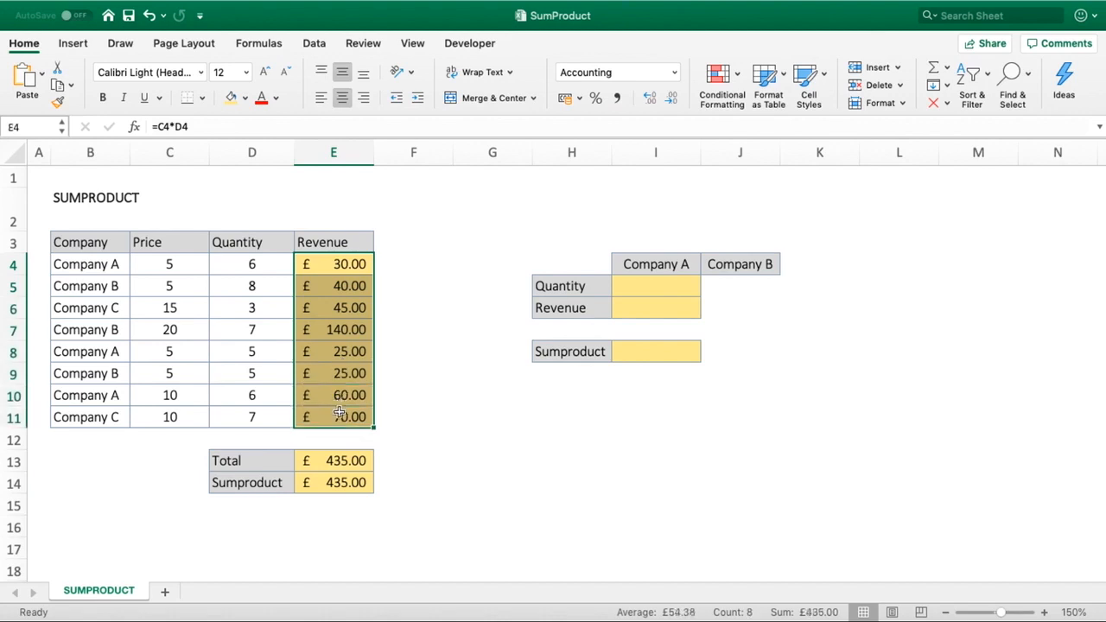
left_click(341, 316)
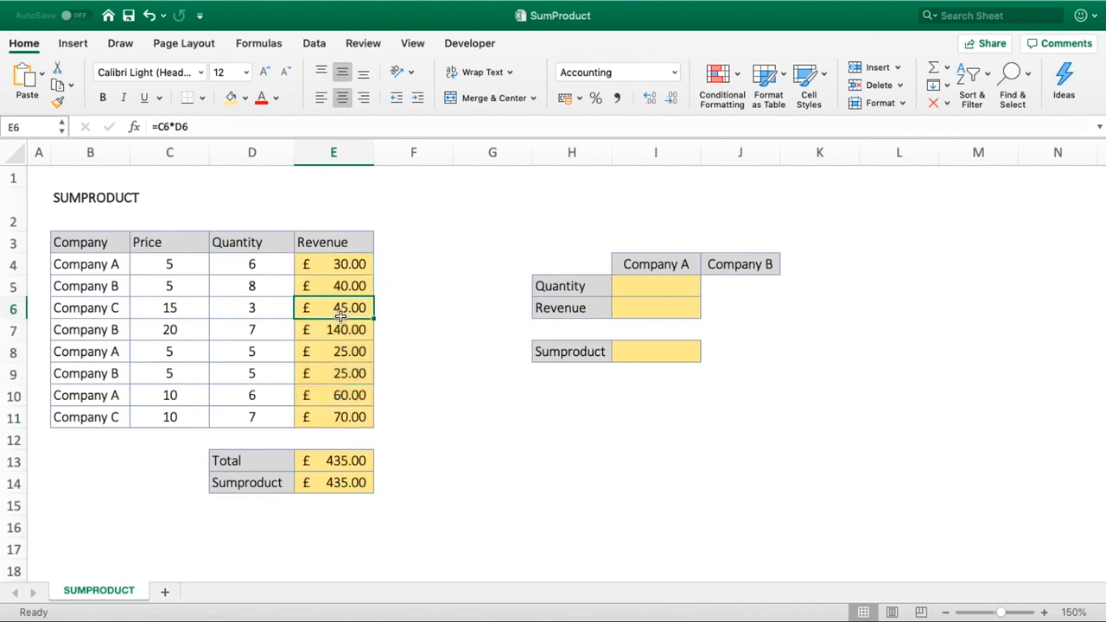
left_click(330, 457)
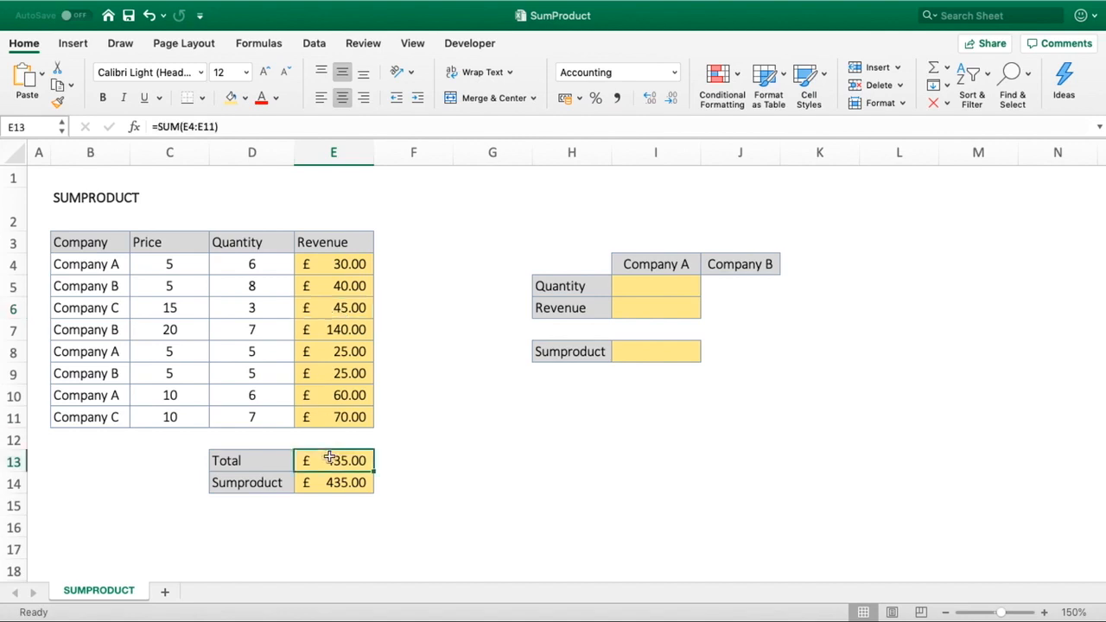
left_click(328, 482)
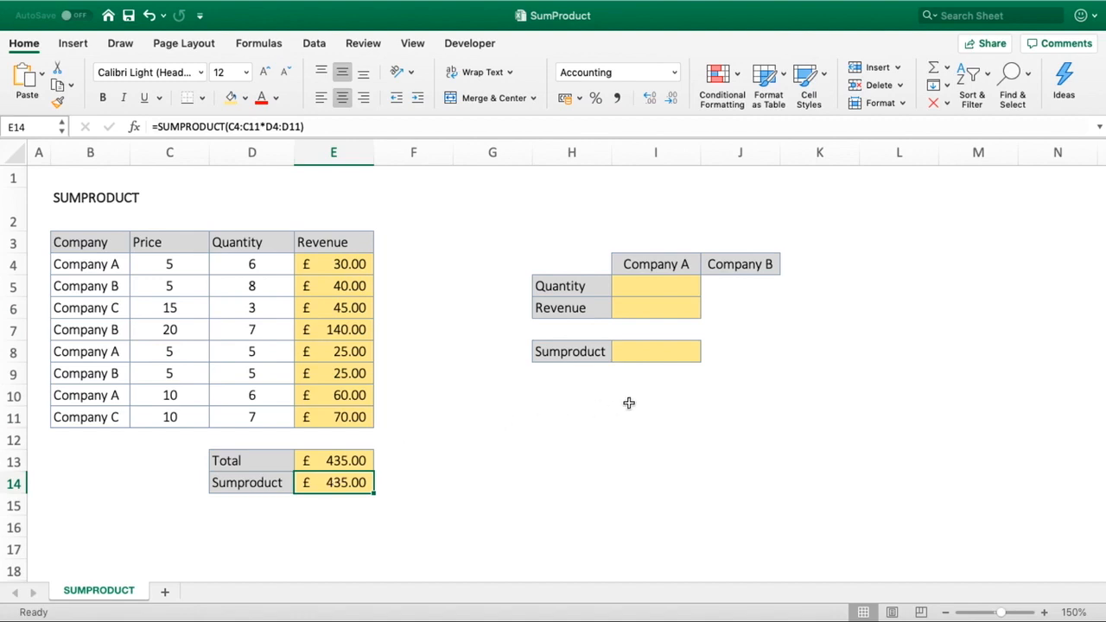
left_click(636, 357)
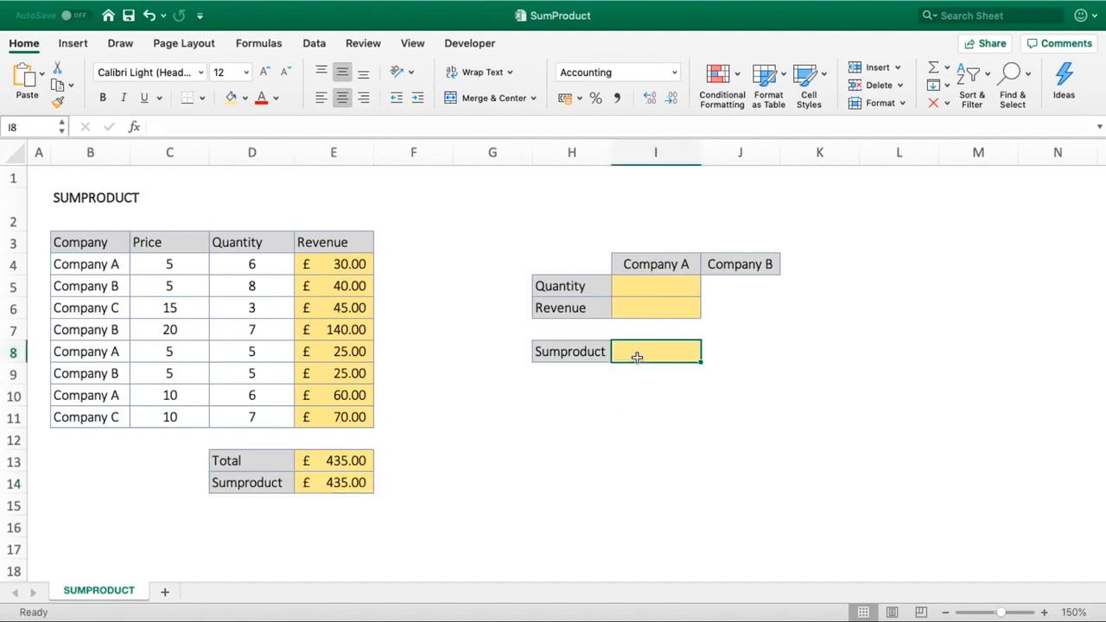
left_click(346, 483)
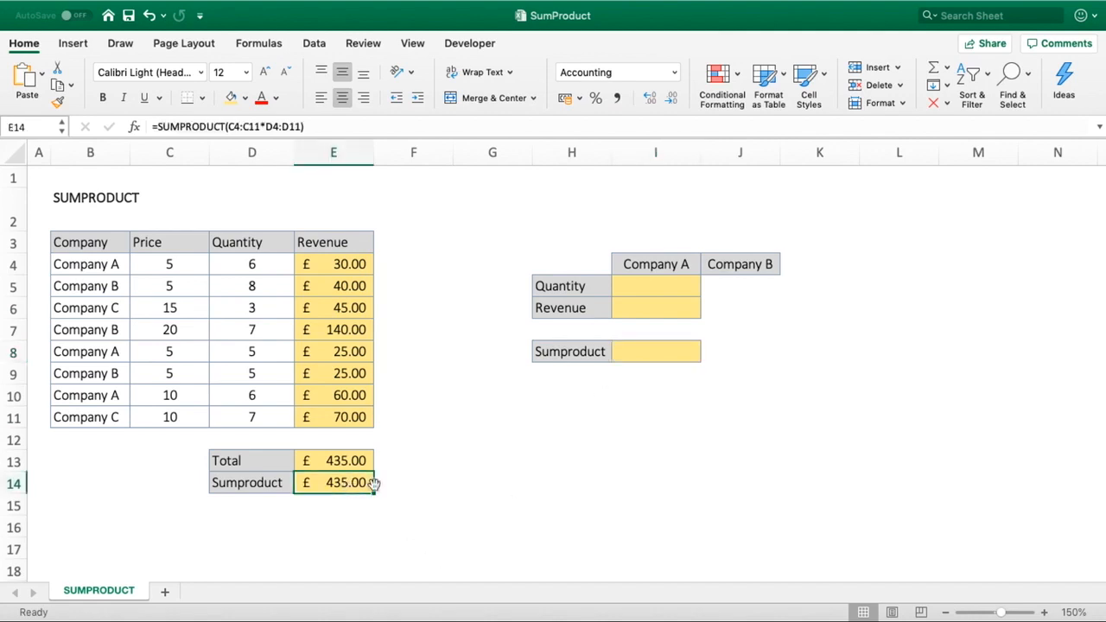
Step: Enter =SUMPRODUCT((B4:B11=I4)*E4:E11) in I8 to sum the revenue of Company A only
left_click(623, 354)
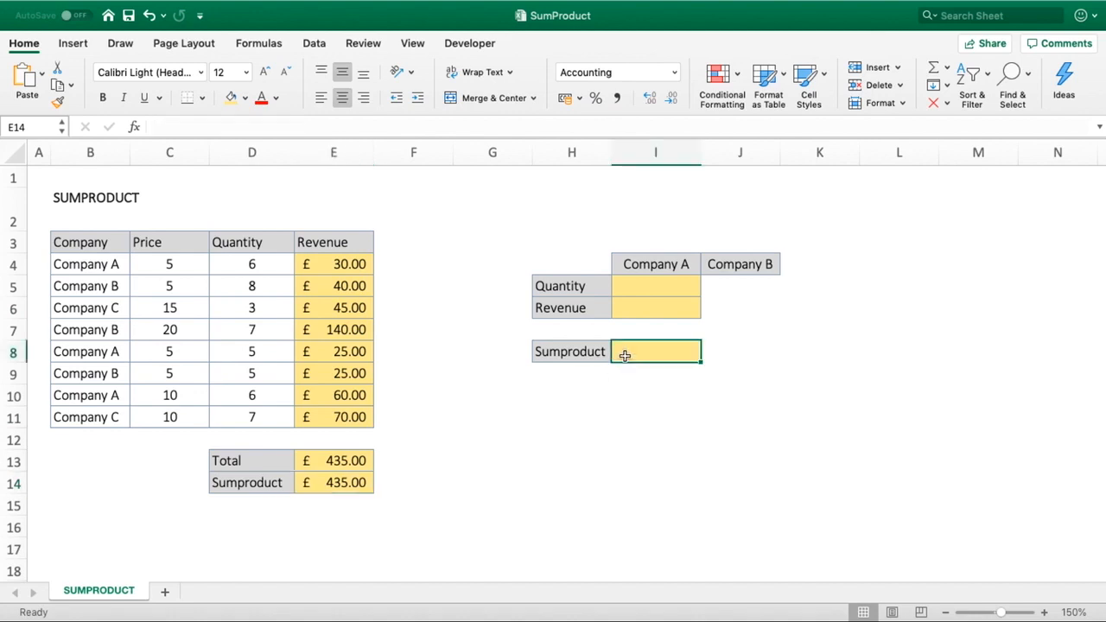
type("=SUMPRODC")
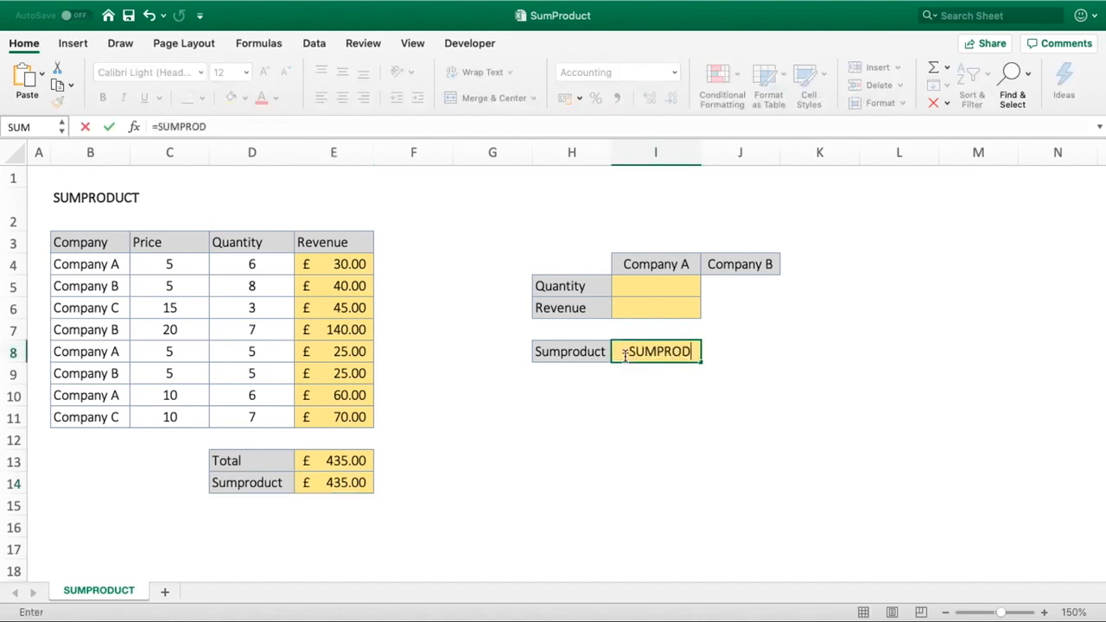
key("BackSpace")
key("BackSpace")
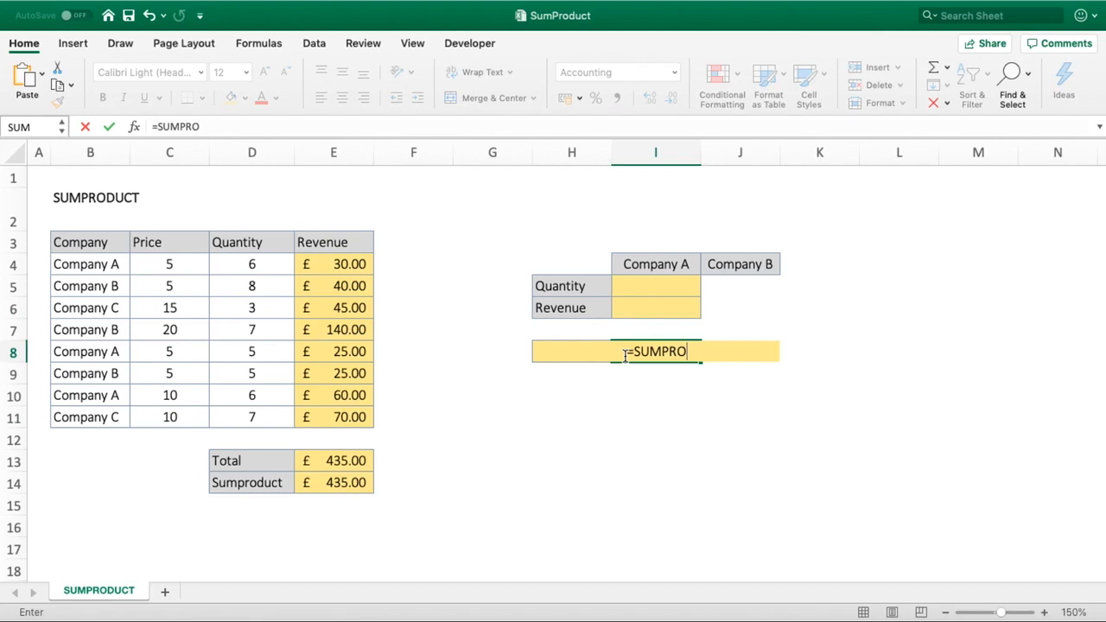
type("DUCT")
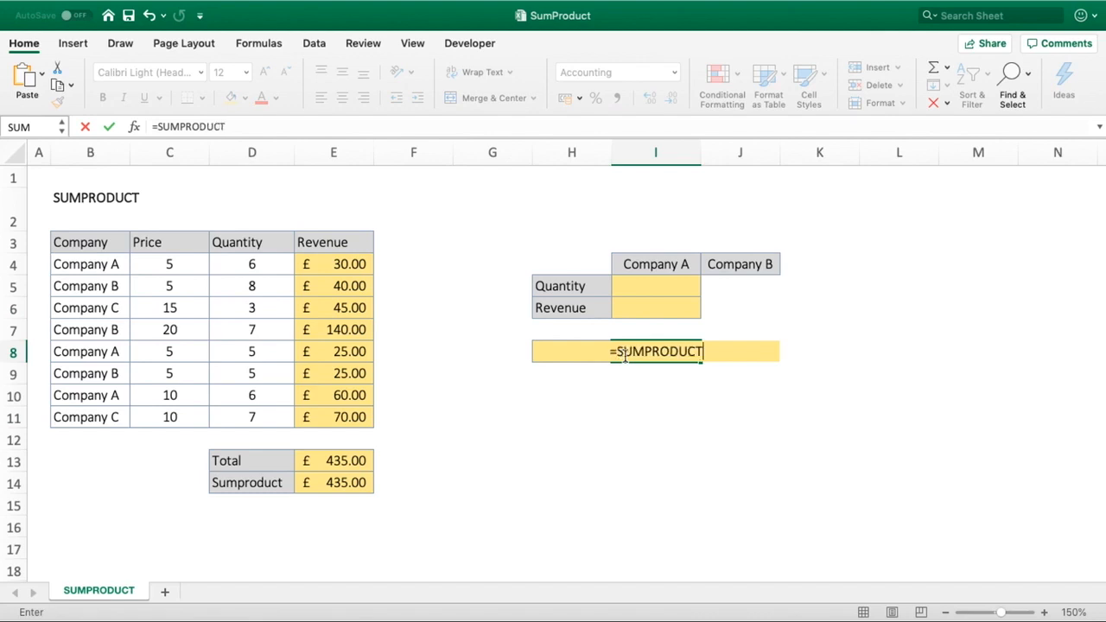
type("(")
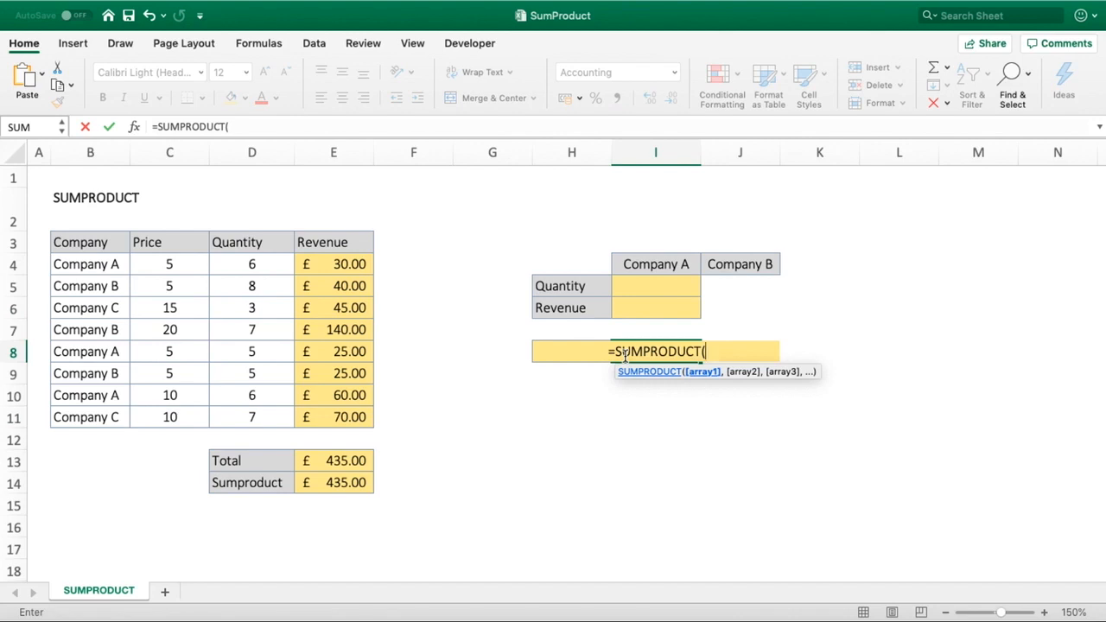
type("(")
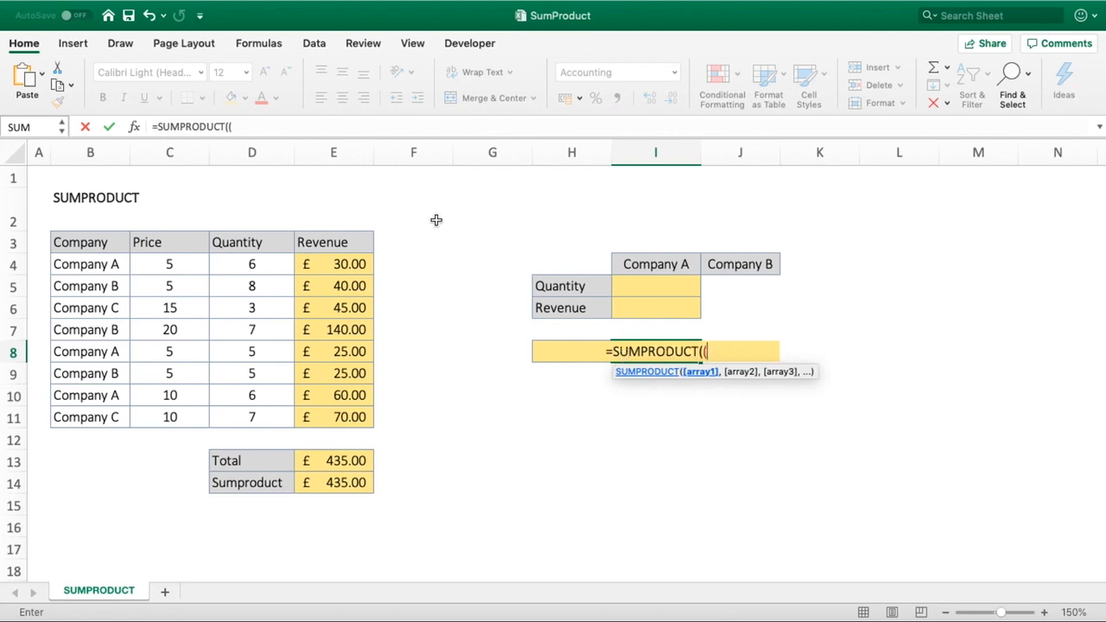
left_click_drag(88, 264, 90, 417)
type("=")
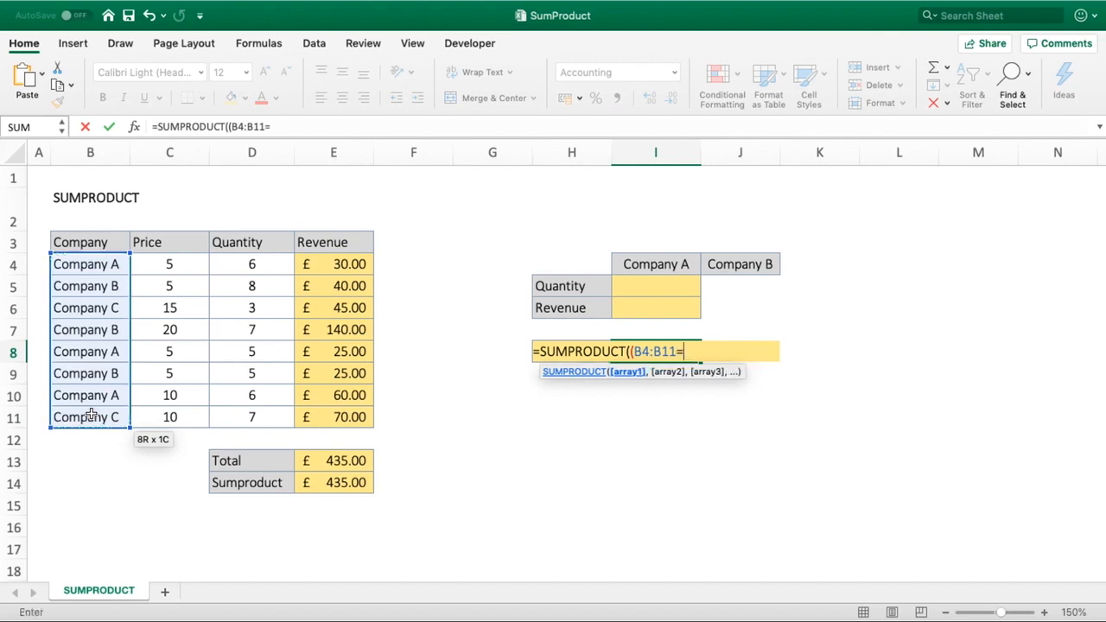
left_click(667, 265)
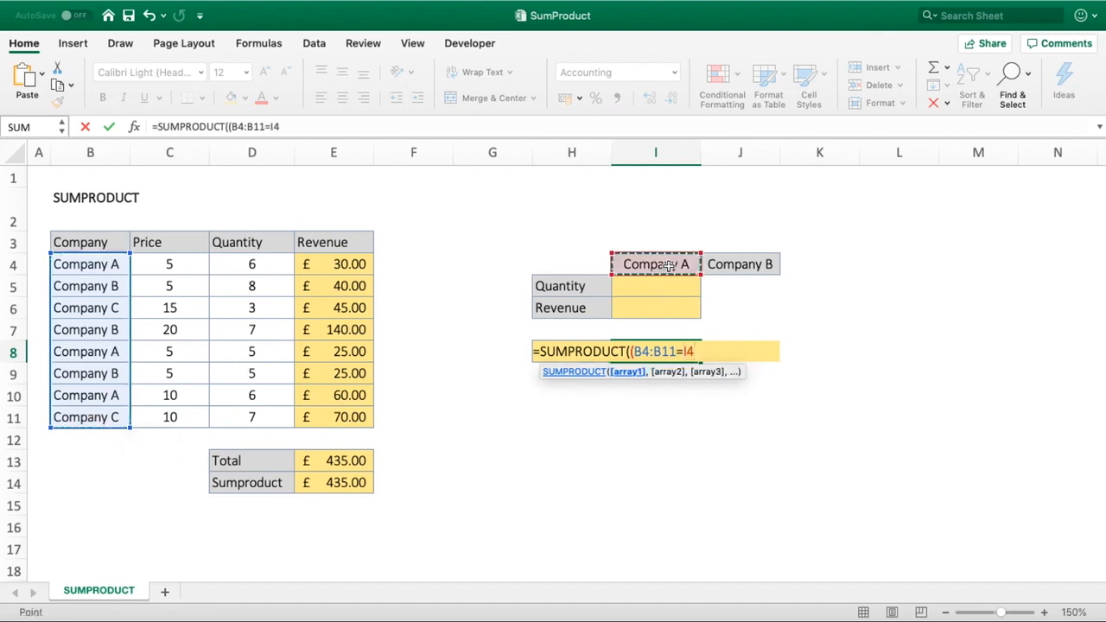
type(")")
type("*")
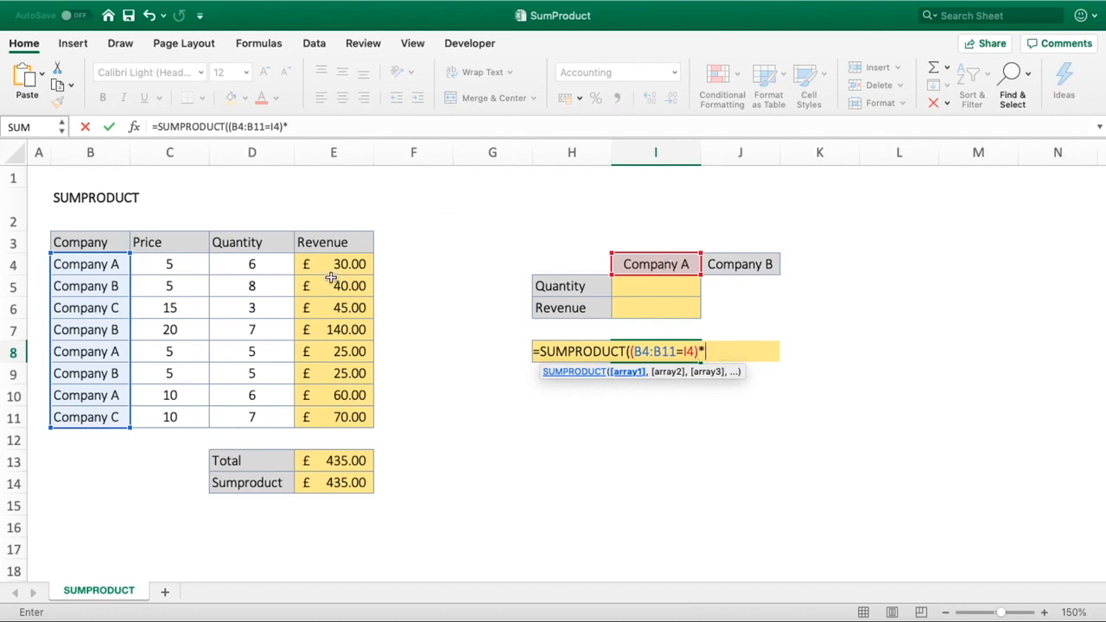
left_click_drag(333, 263, 336, 414)
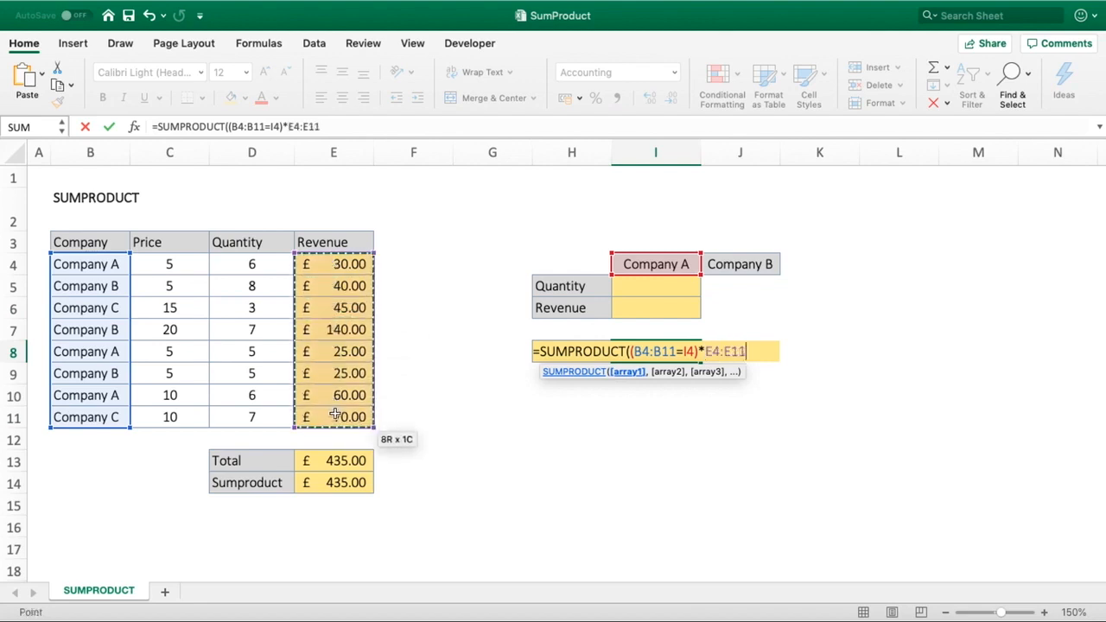
key("Return")
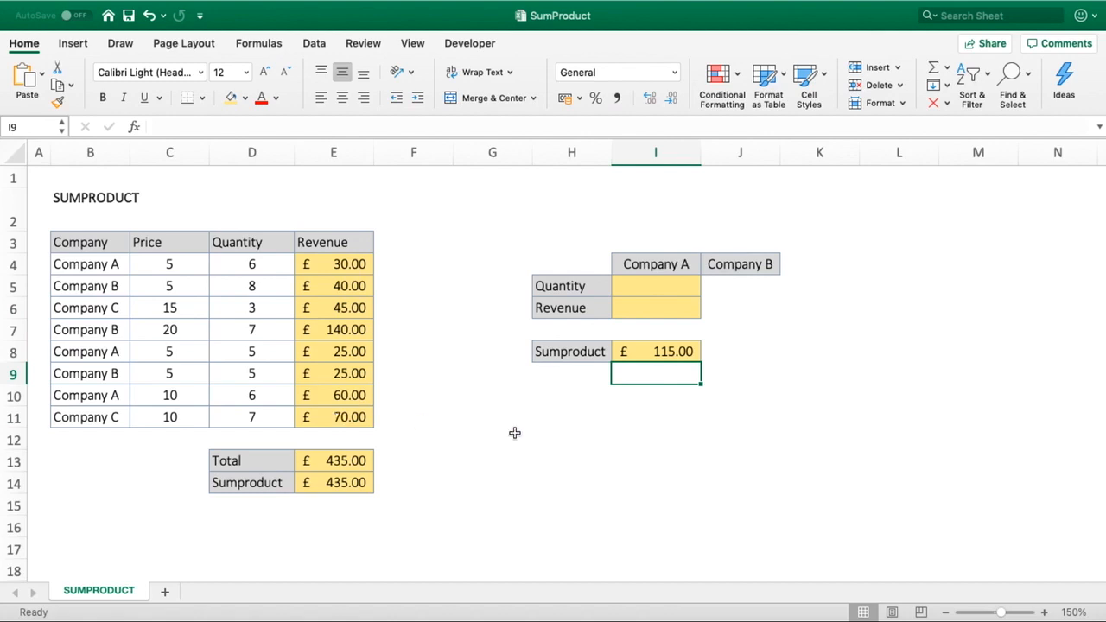
Step: Replace E4:E11 in the I8 formula with C4:C11*D4:D11, making it =SUMPRODUCT((B4:B11=I4)*C4:C11*D4:D11)
left_click(664, 357)
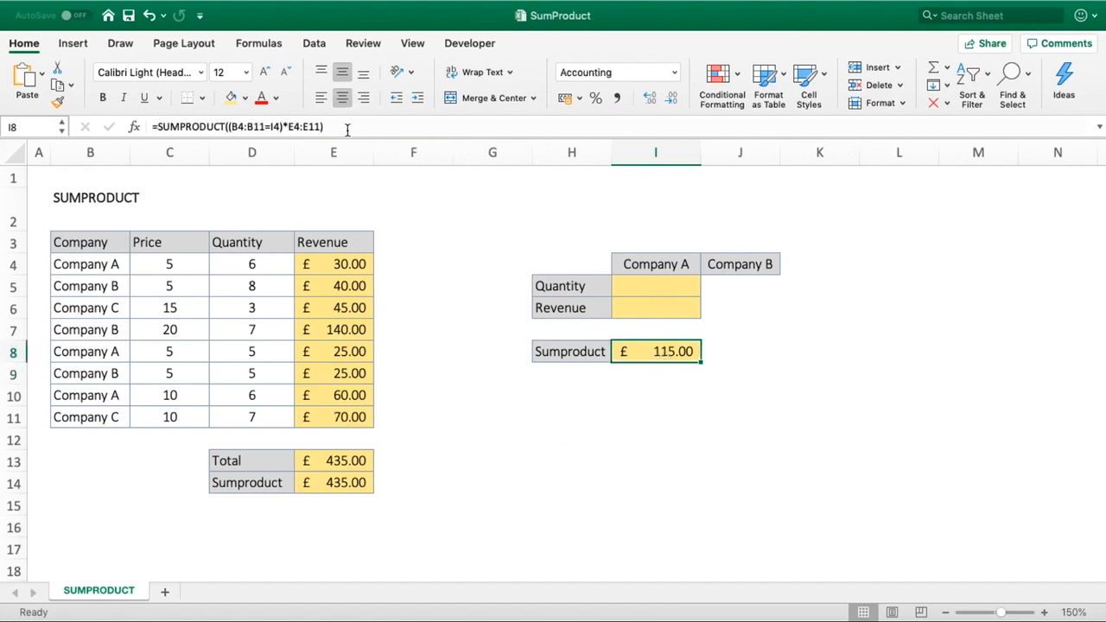
left_click_drag(346, 128, 291, 128)
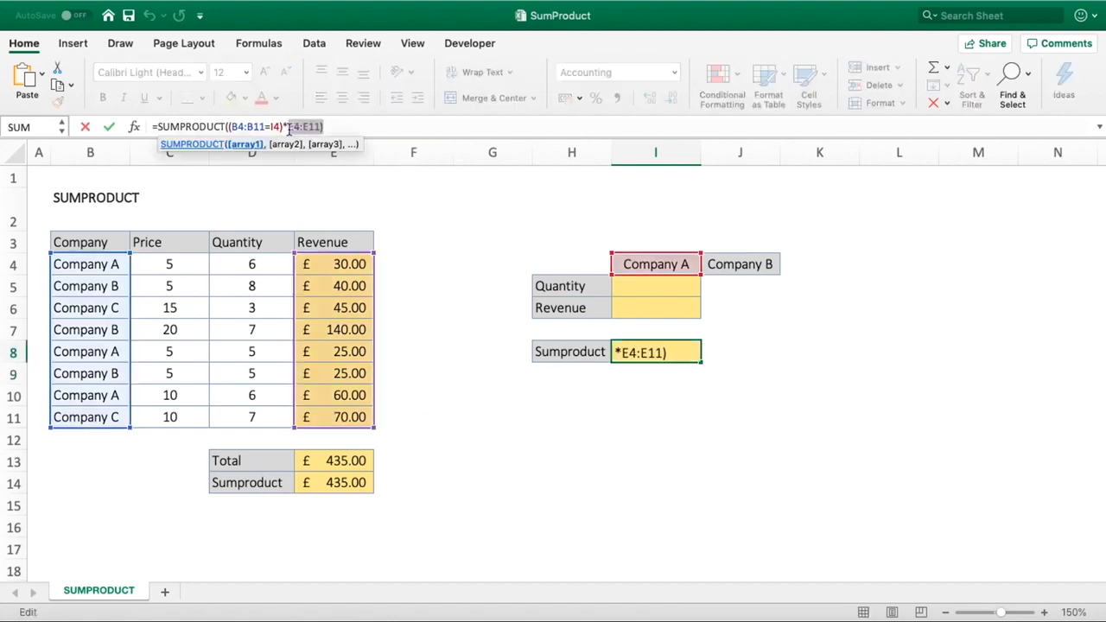
key("BackSpace")
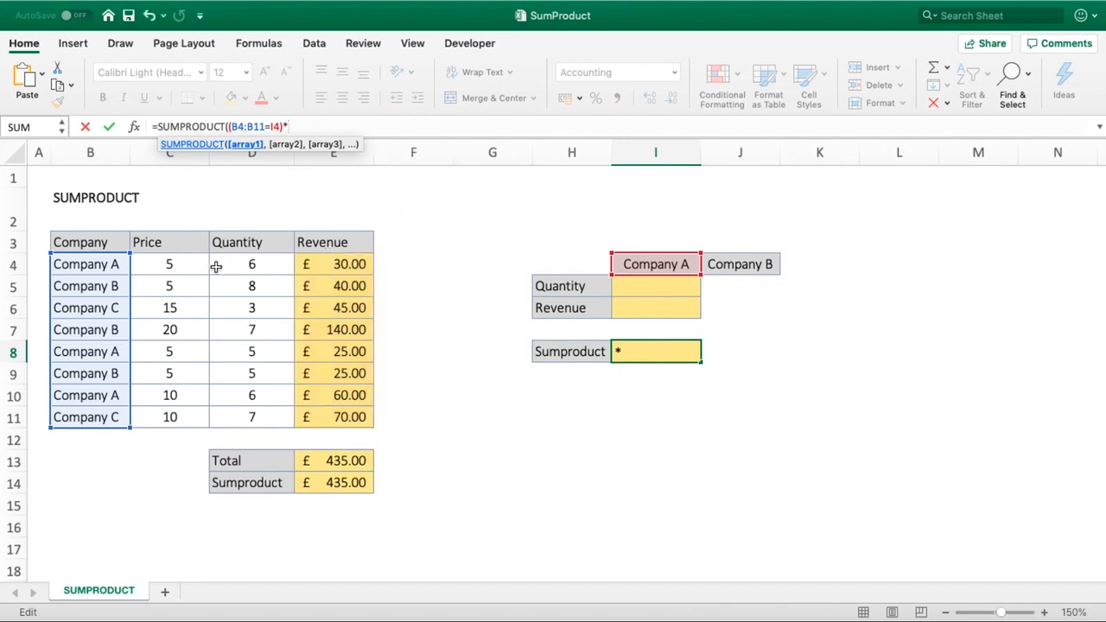
left_click_drag(192, 265, 185, 413)
type("*")
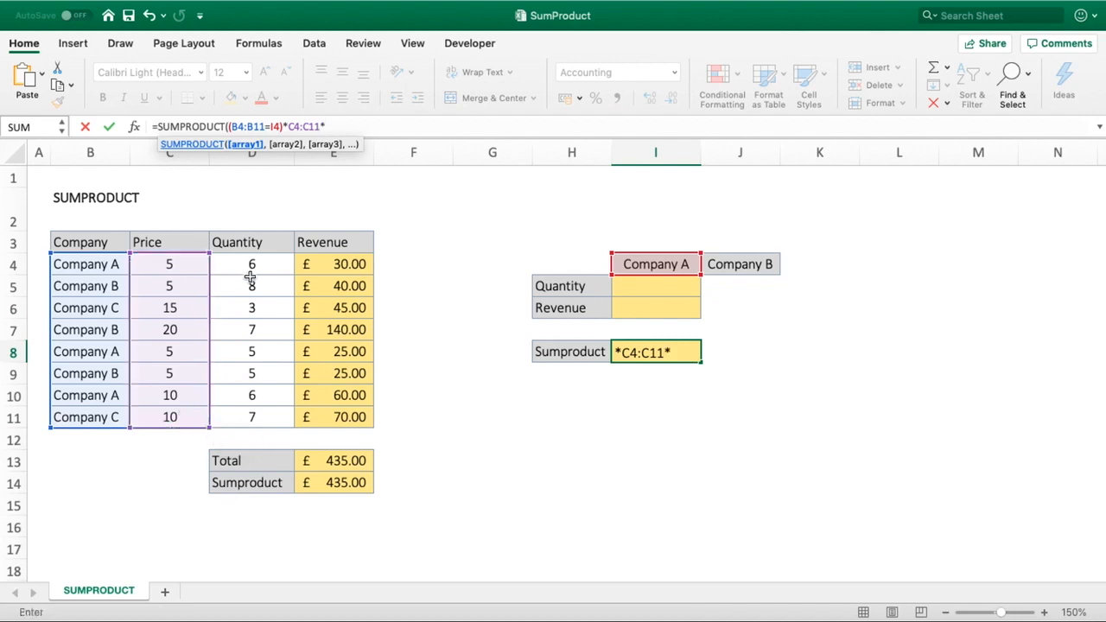
left_click_drag(251, 268, 248, 414)
type(")")
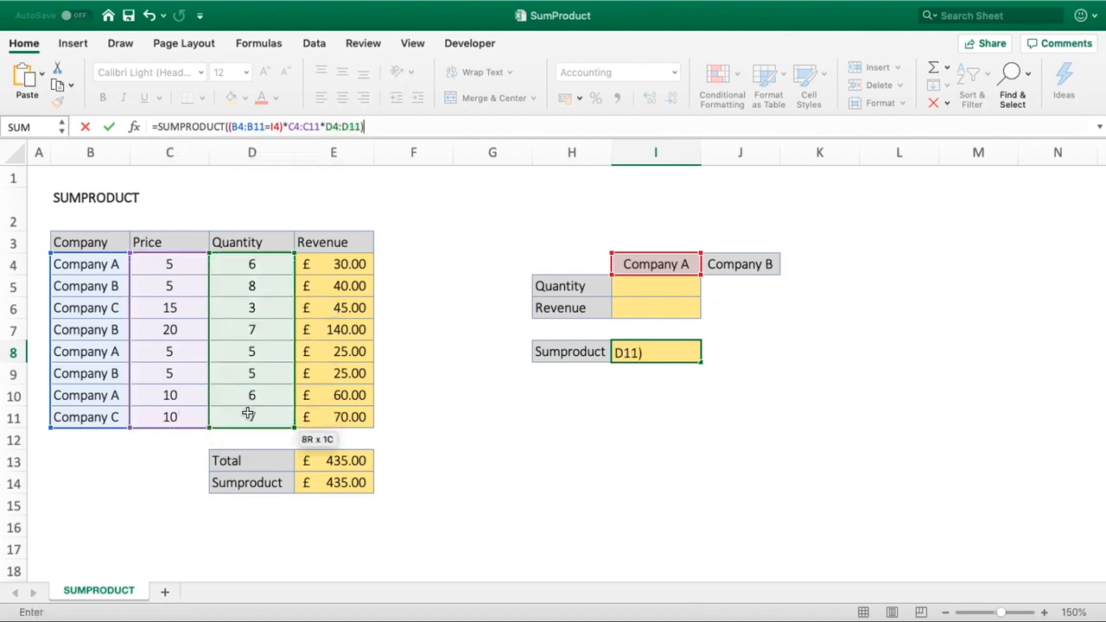
key("Return")
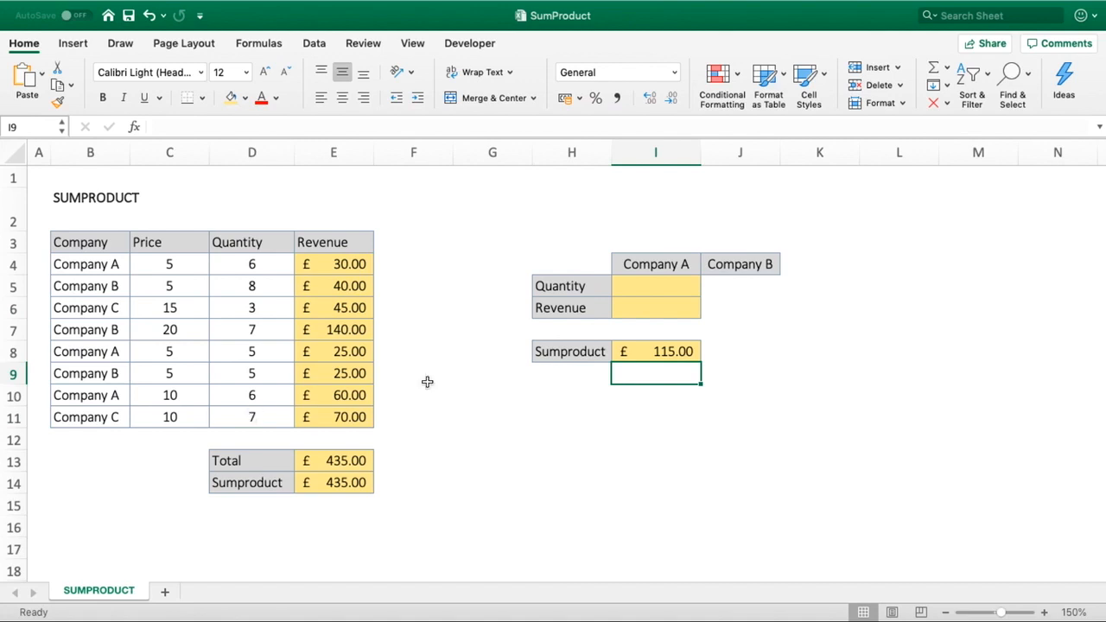
Step: Wrap the (B4:B11=I4) condition in the I8 formula in an extra pair of parentheses
left_click(696, 352)
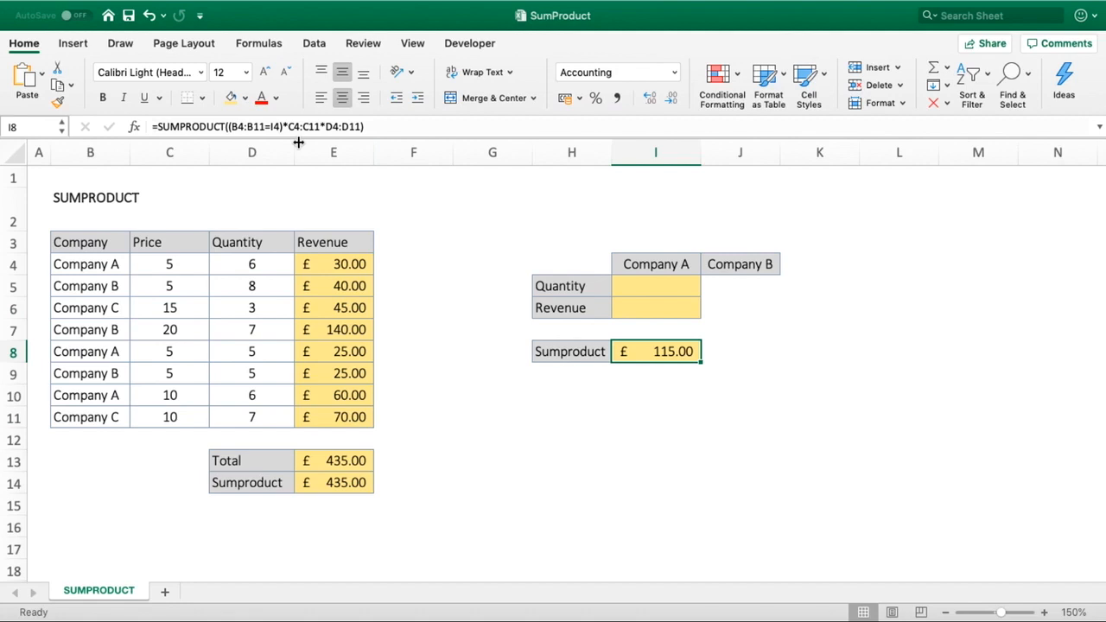
left_click(231, 126)
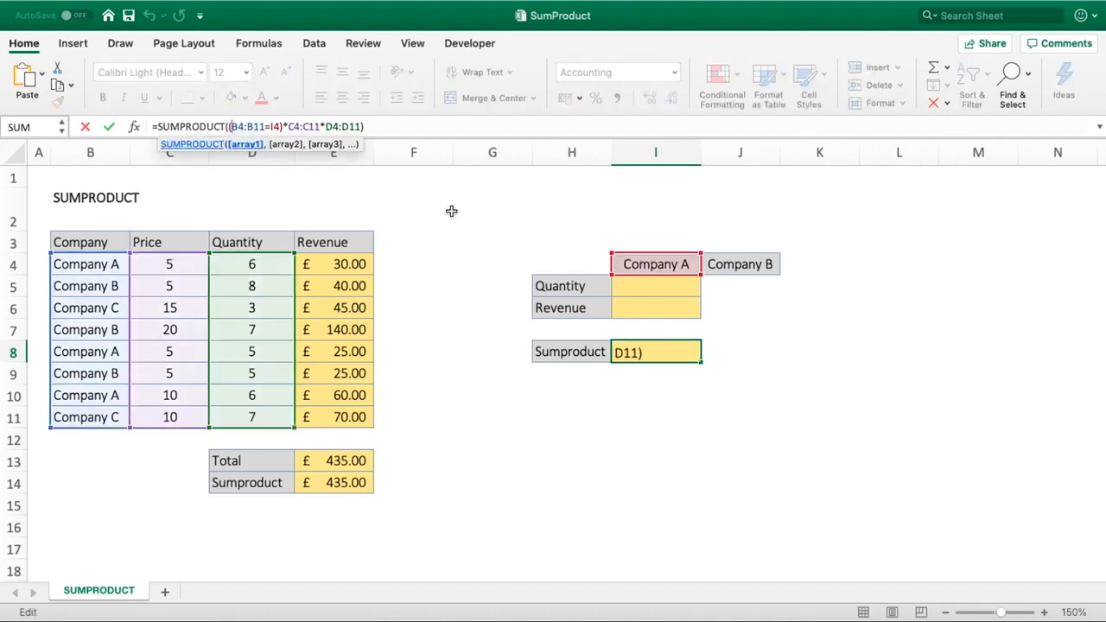
type("(")
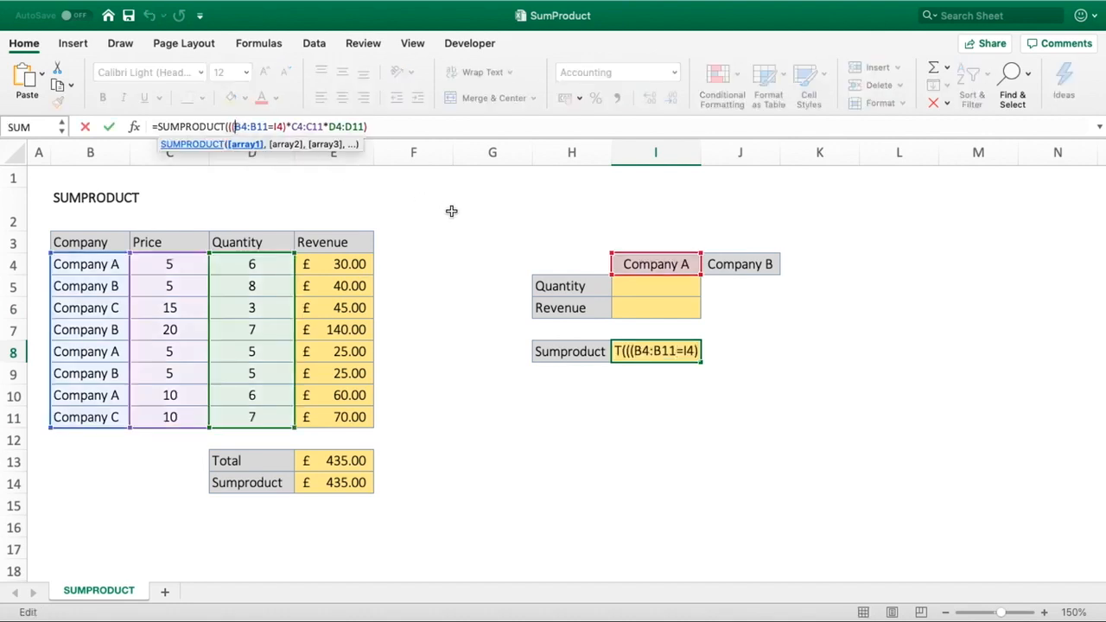
left_click(282, 127)
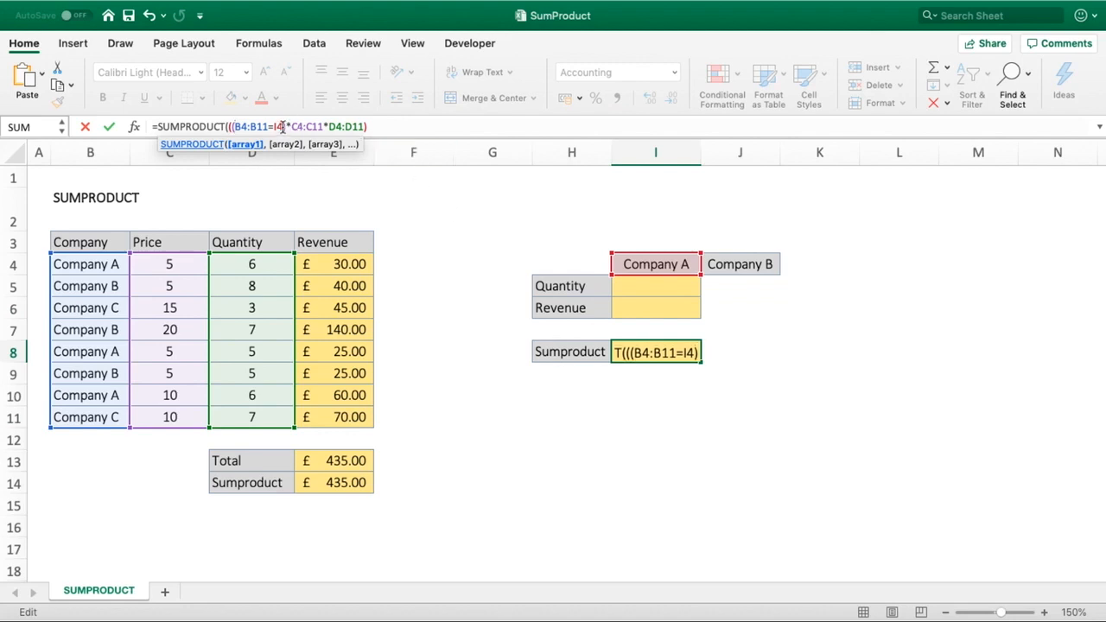
type(")")
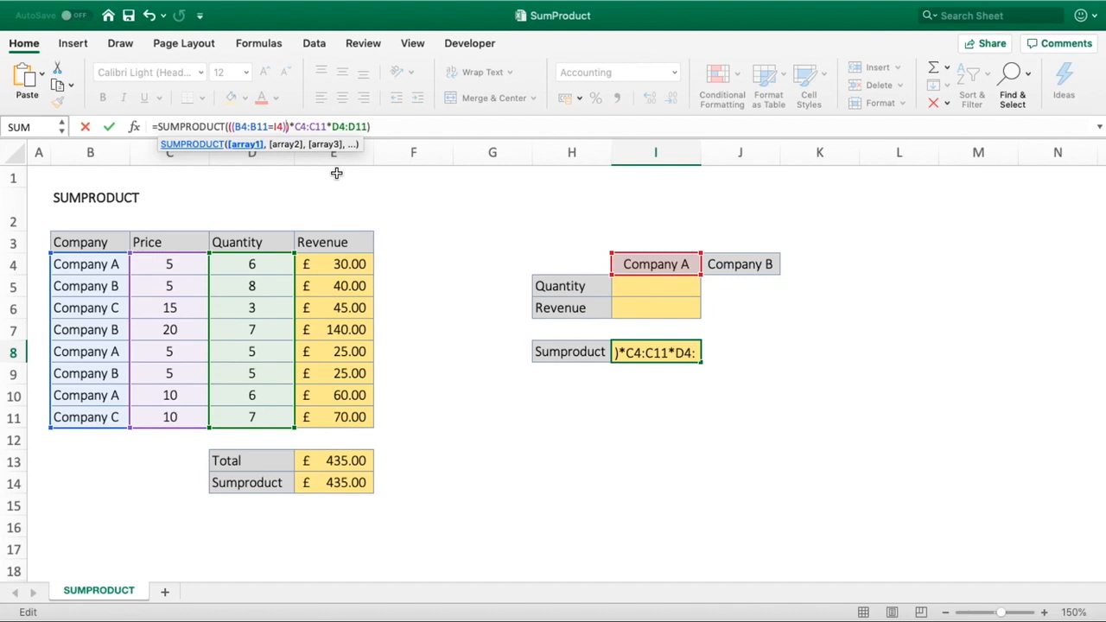
Step: Add Company B as an alternative condition in I8, completing =SUMPRODUCT(((B4:B11=I4)+(B4:B11=J4))*C4:C11*D4:D11)
type("+")
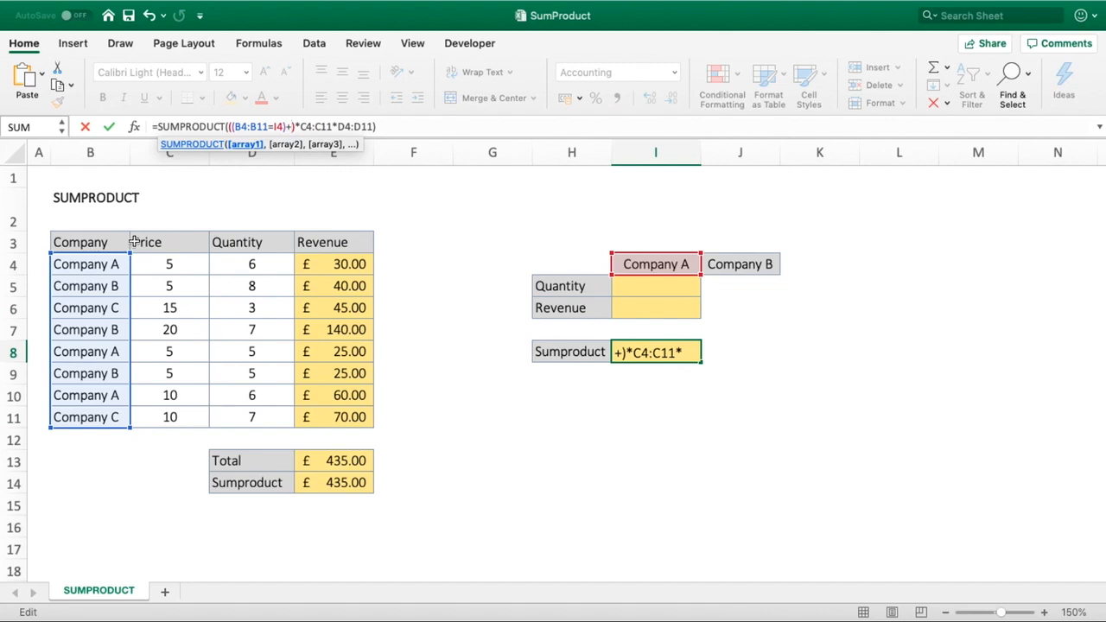
type("(")
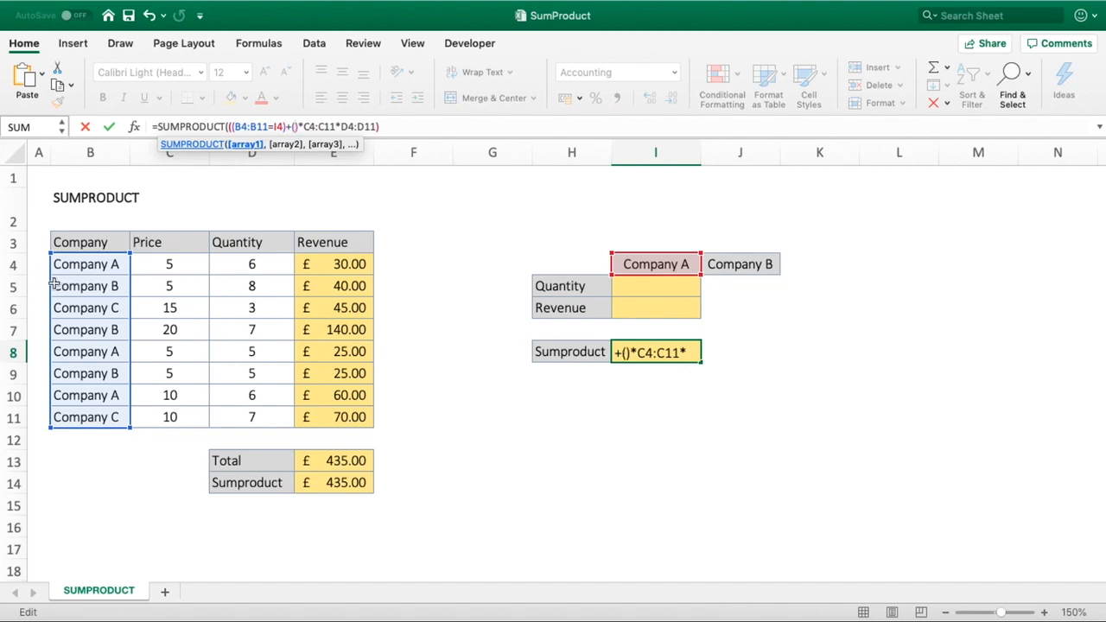
left_click_drag(69, 266, 72, 413)
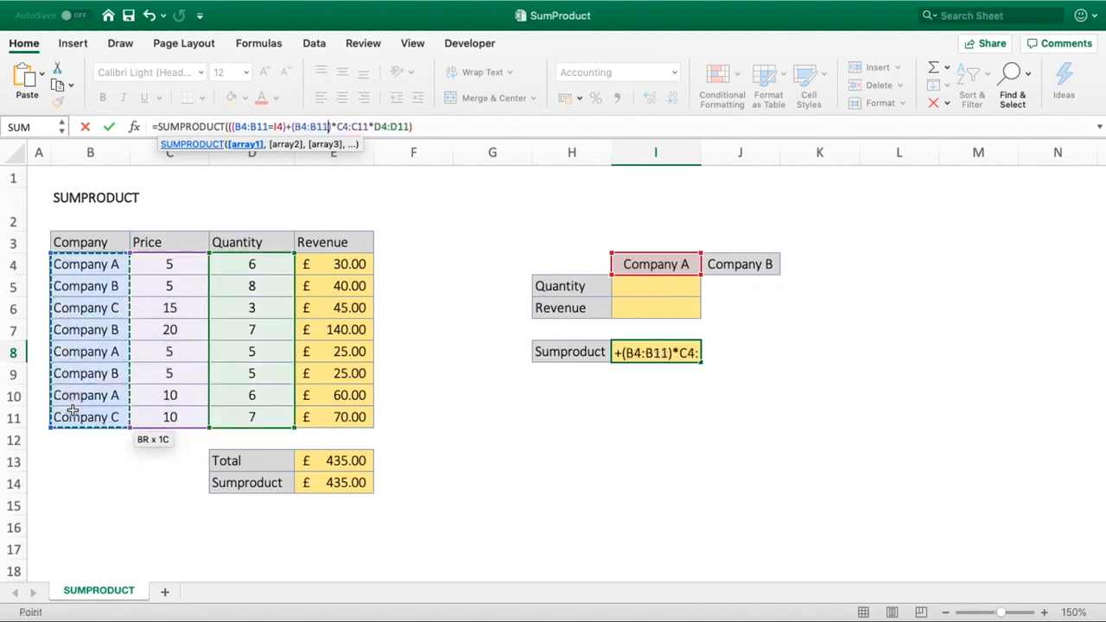
type("=")
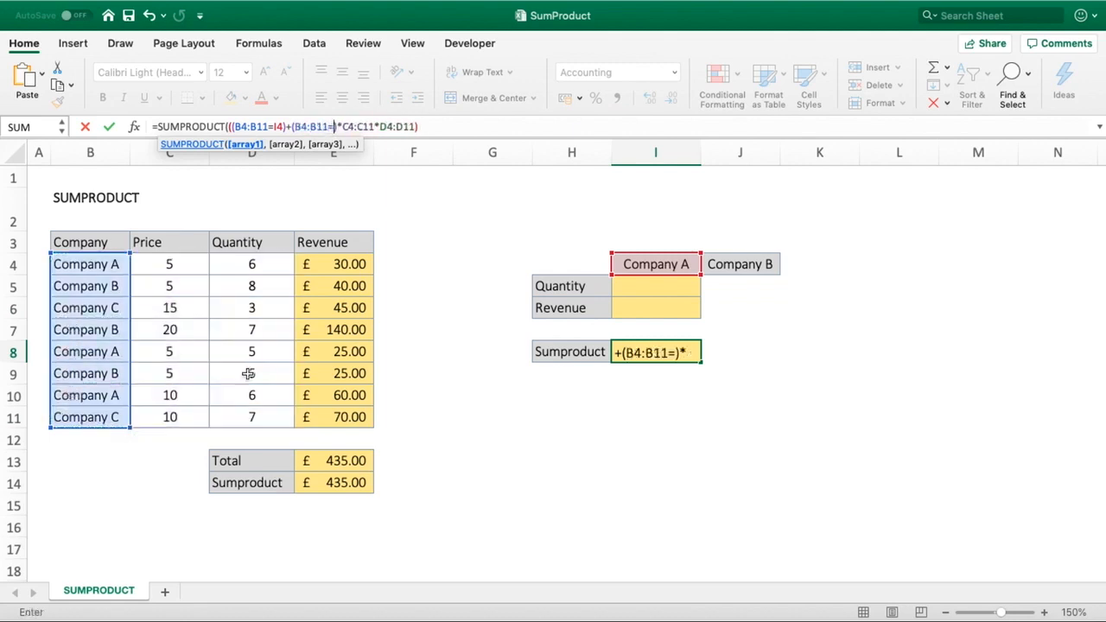
left_click(740, 263)
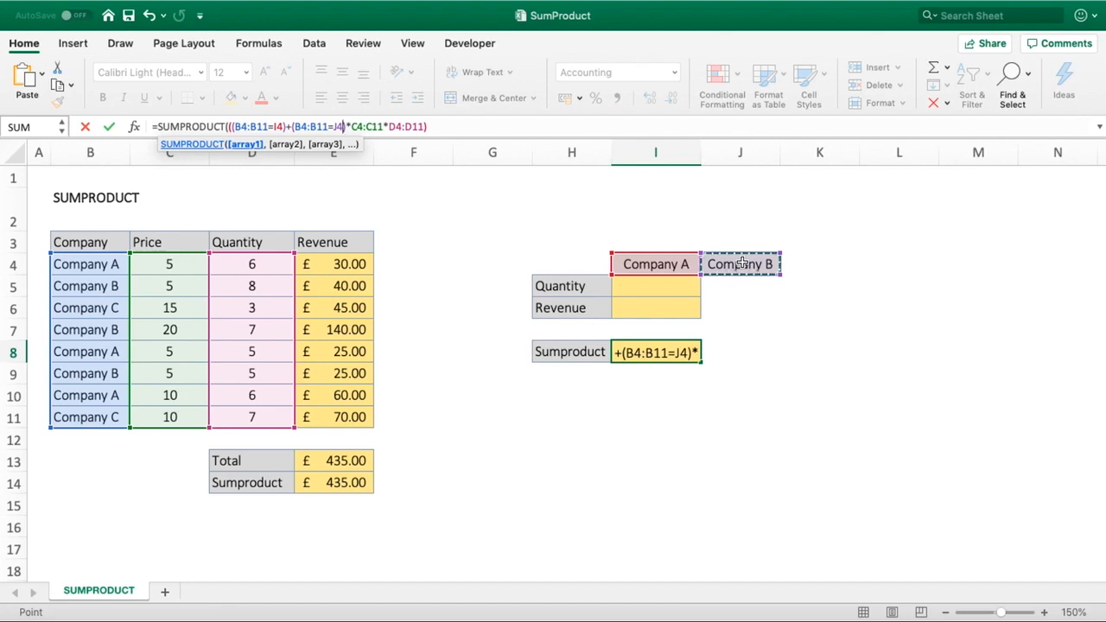
type(")")
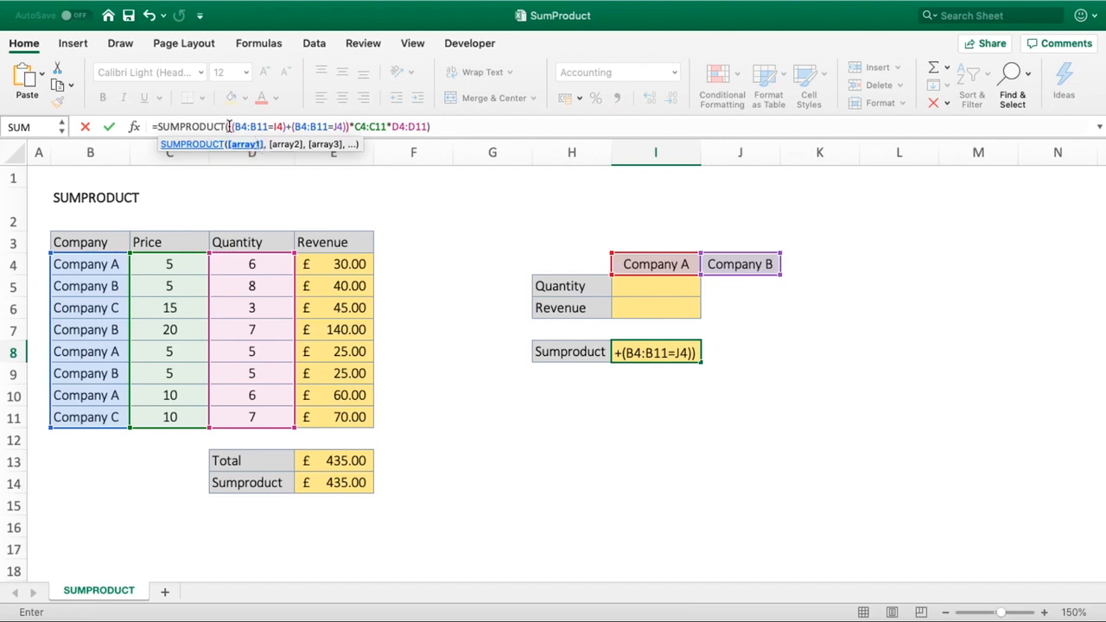
left_click_drag(229, 127, 351, 130)
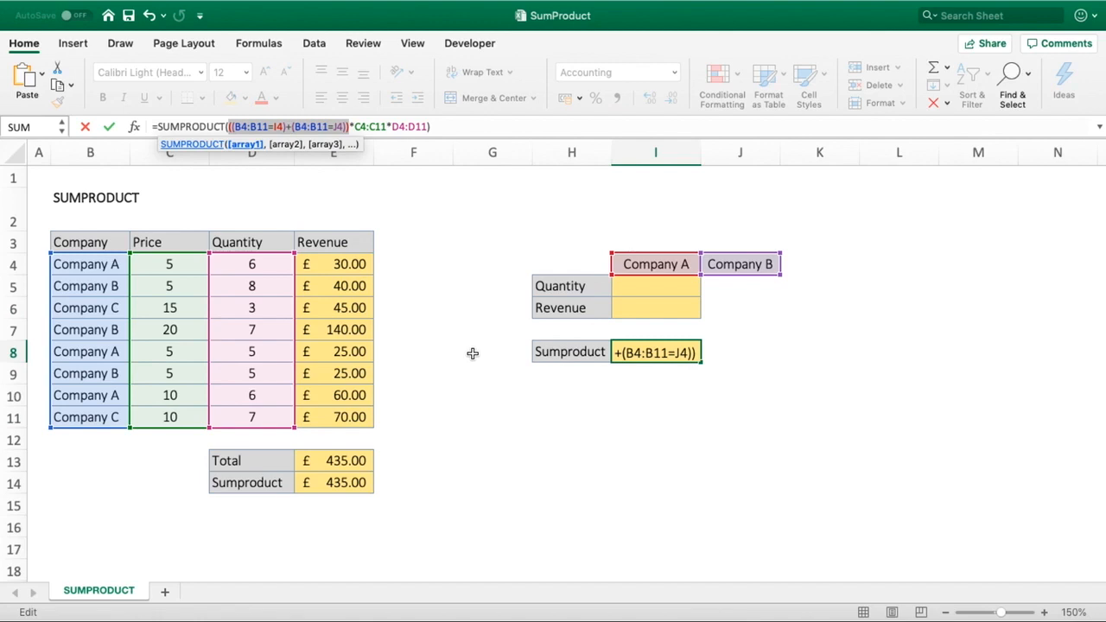
left_click(511, 131)
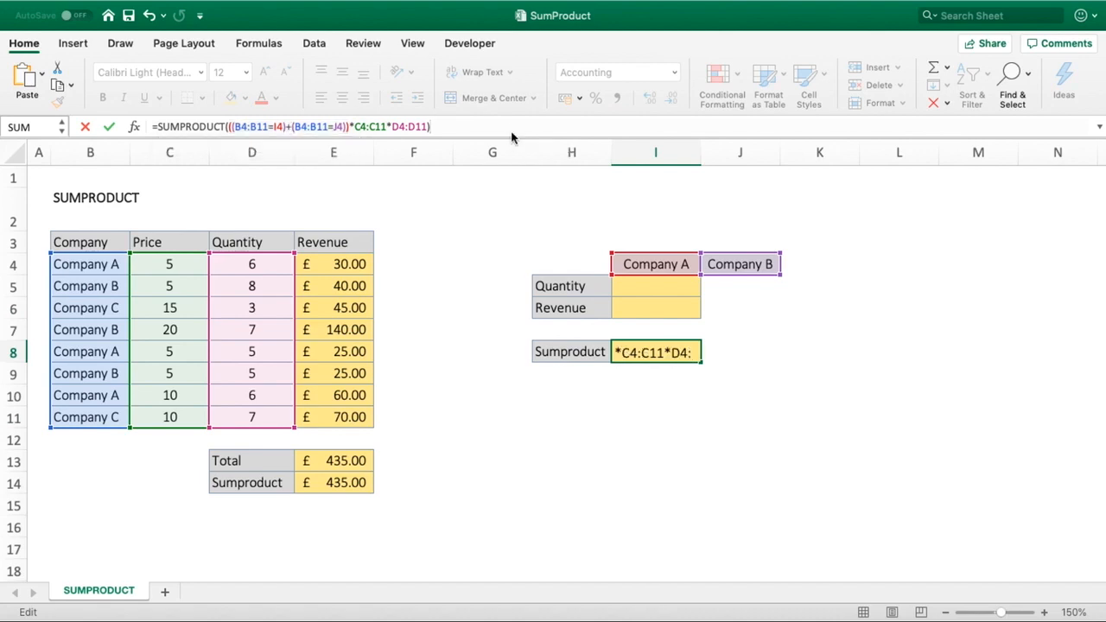
key("Return")
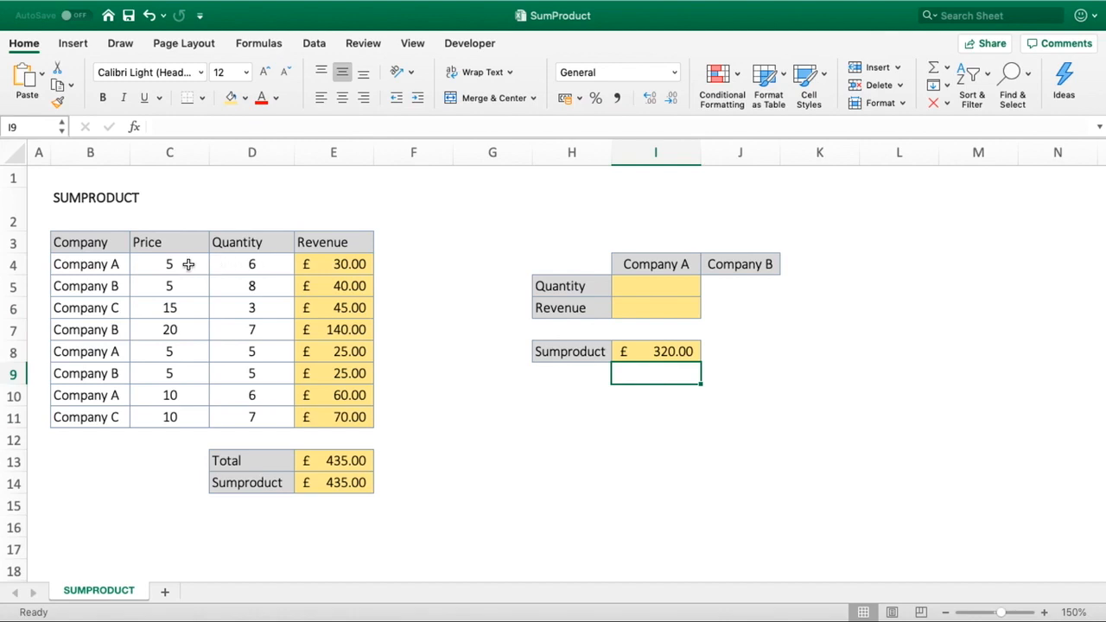
Step: Check the Company A and Company B amounts in the Revenue column against the Sumproduct result in I8
left_click_drag(321, 263, 326, 281)
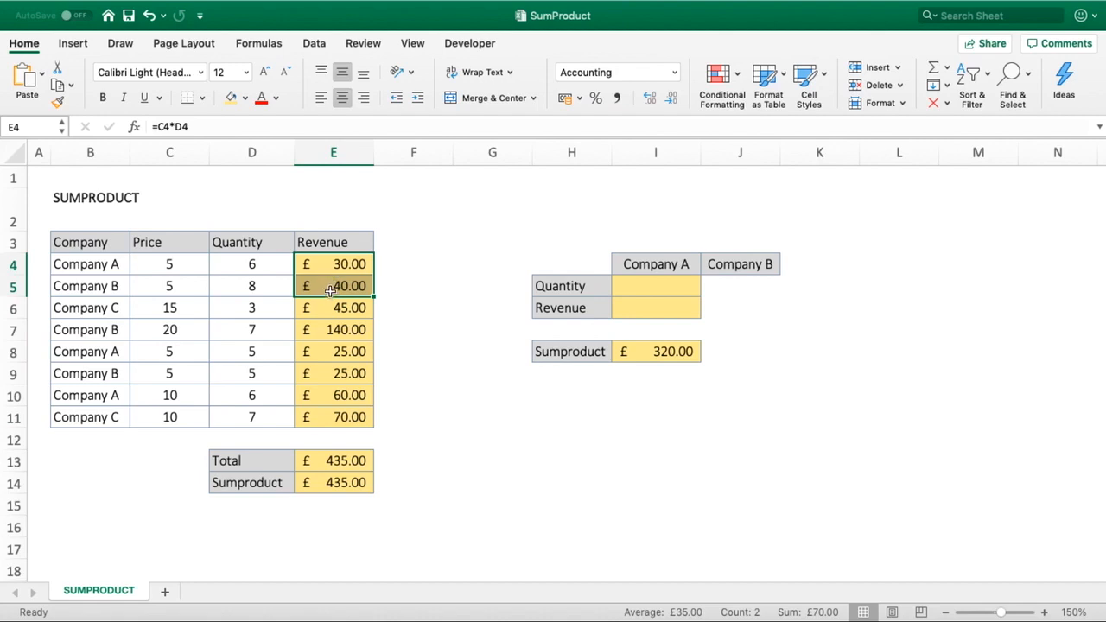
left_click(322, 330)
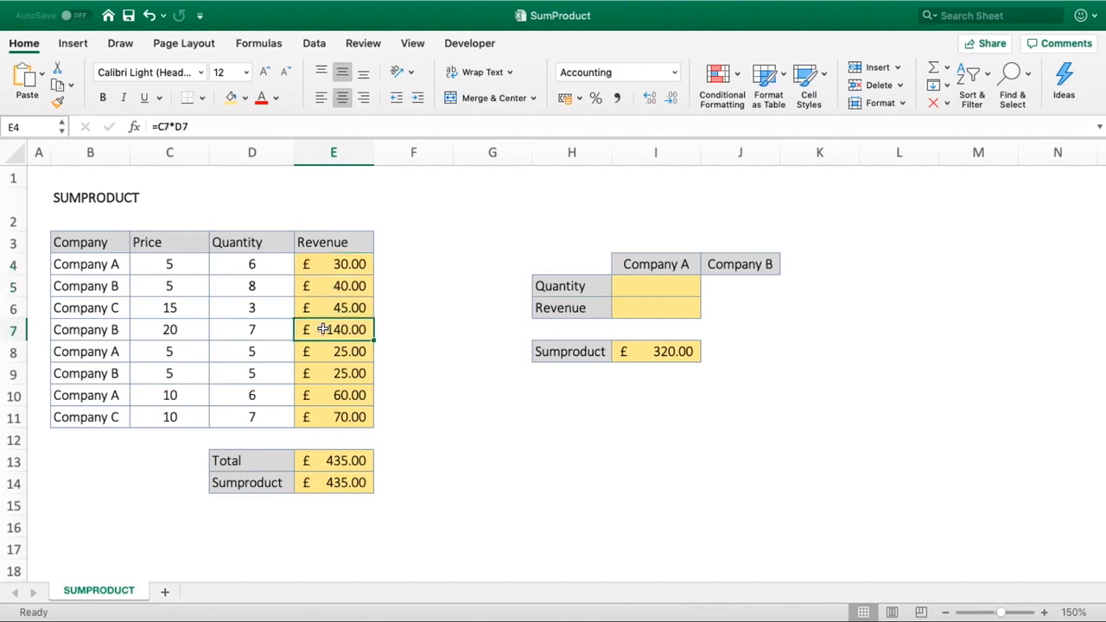
left_click_drag(322, 329, 321, 347)
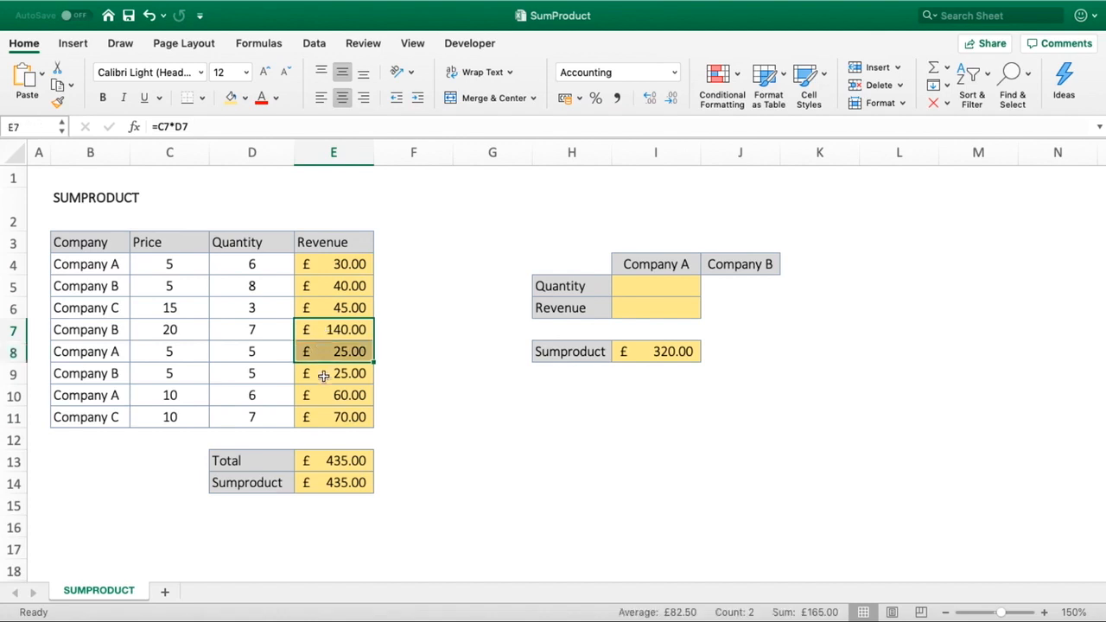
left_click(323, 374)
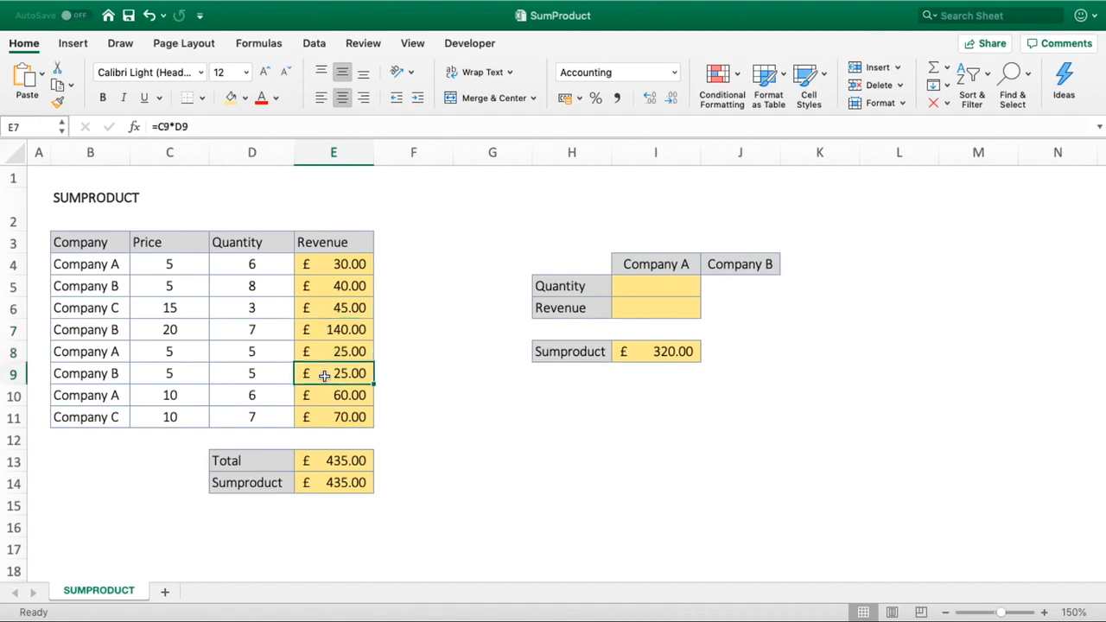
left_click_drag(323, 374, 323, 390)
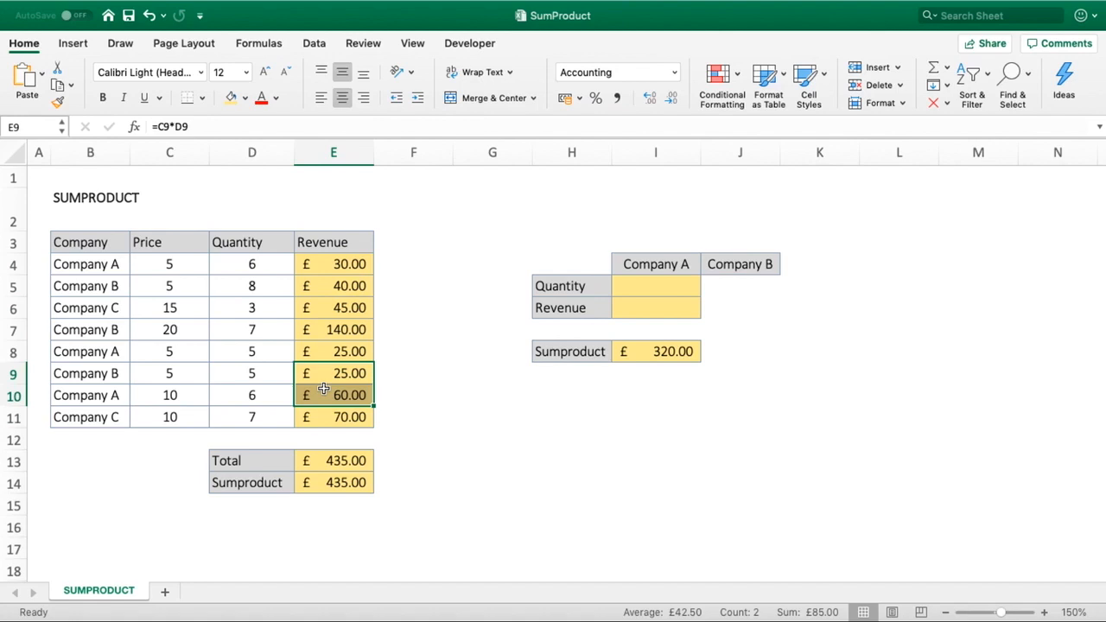
left_click(666, 355)
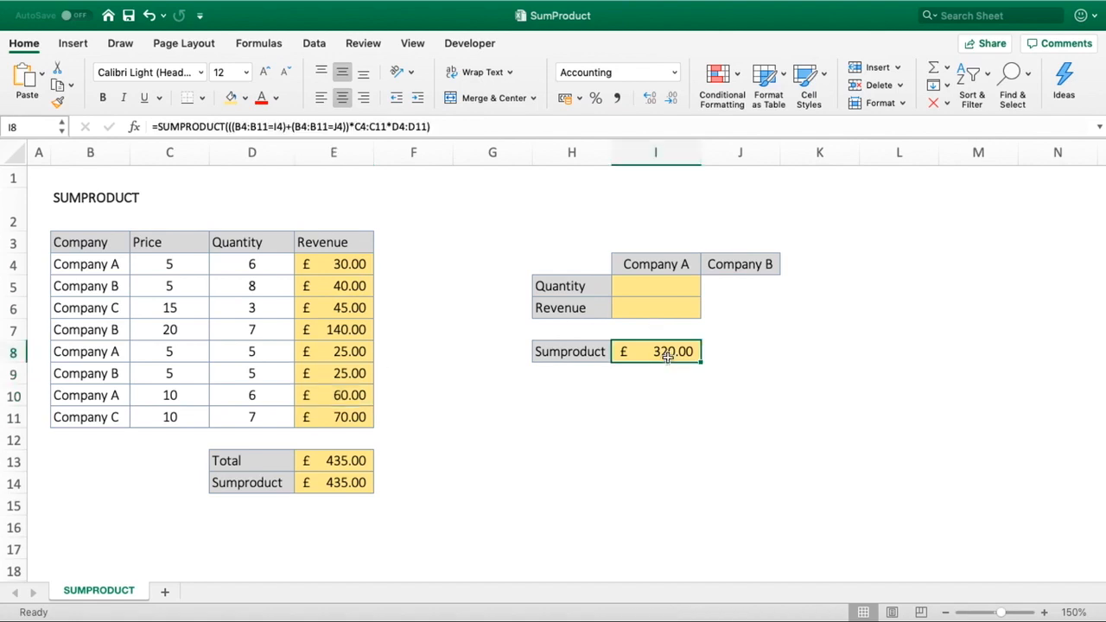